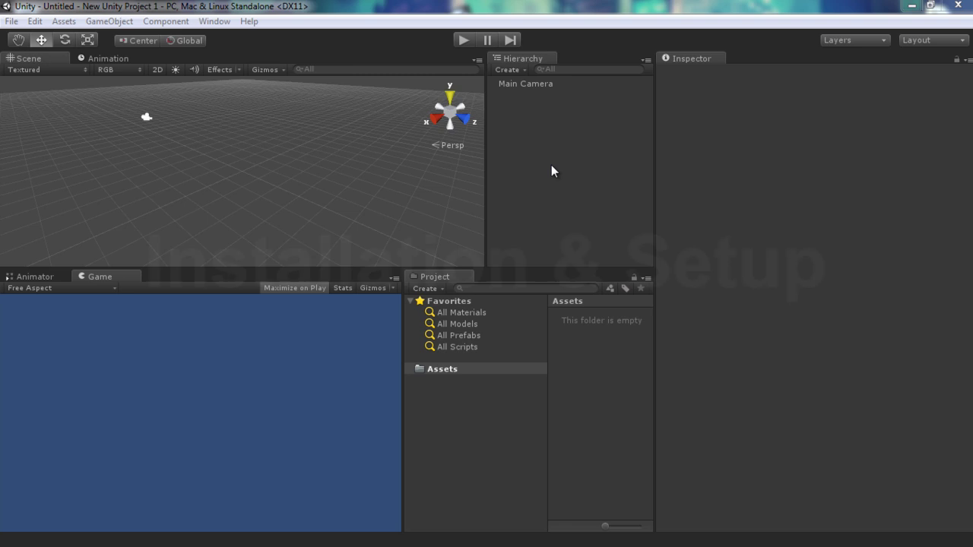
Step: Select the empty project's Assets folder in the Project panel
{"action": "left_click", "coordinate": [449, 371]}
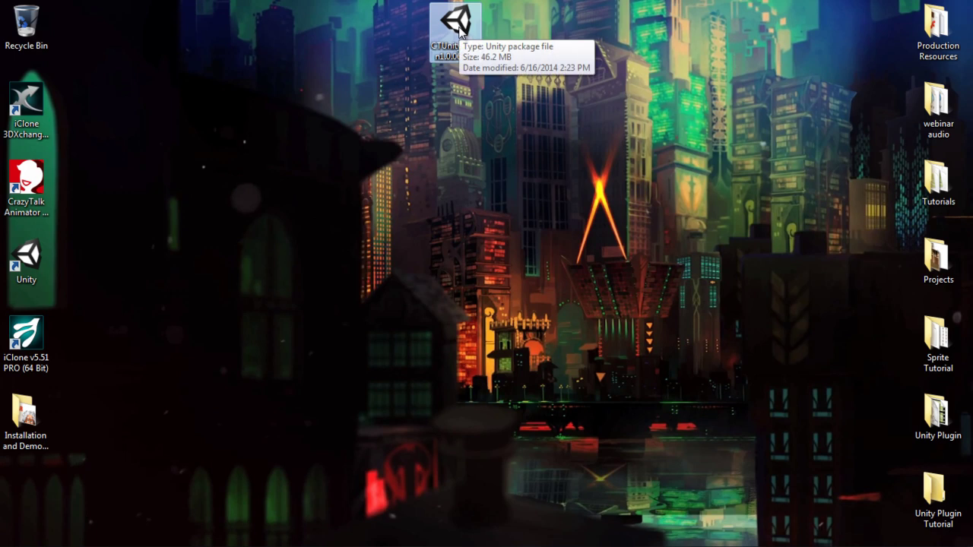
Step: Import the CTUnityPlugin package from the desktop with all items checked
{"action": "double_click", "coordinate": [456, 23]}
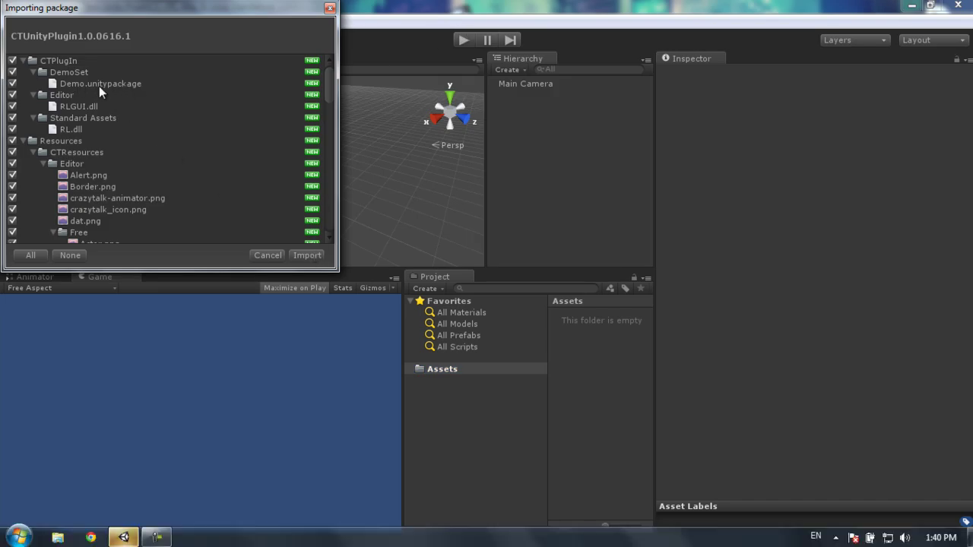
{"action": "left_click", "coordinate": [300, 256]}
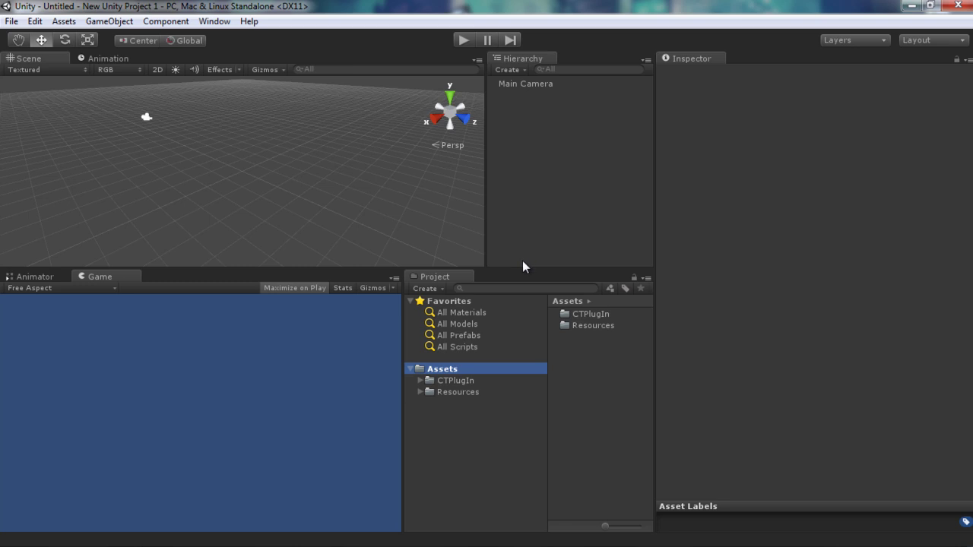
Step: Expand CTPlugIn, open the DemoSet folder and start importing the Demo package
{"action": "left_click", "coordinate": [449, 382]}
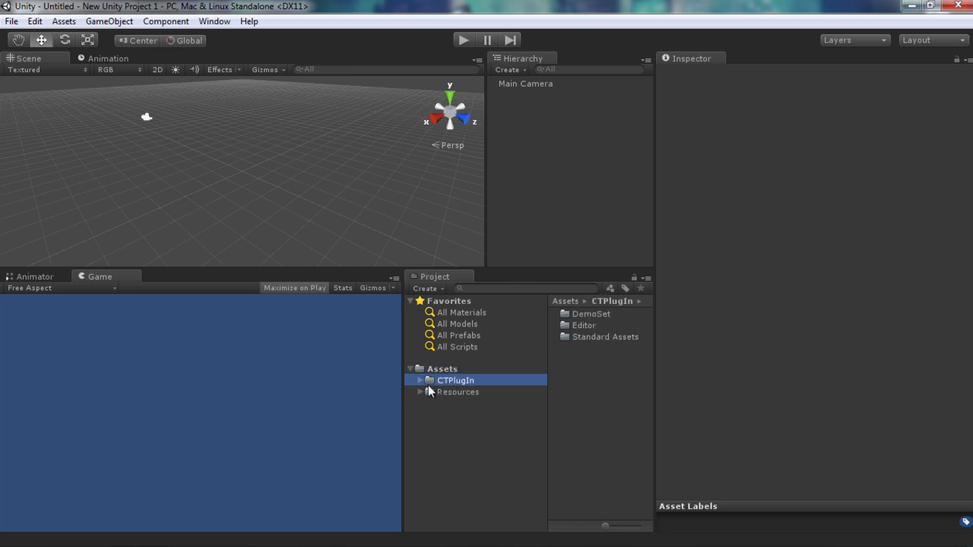
{"action": "left_click", "coordinate": [418, 382]}
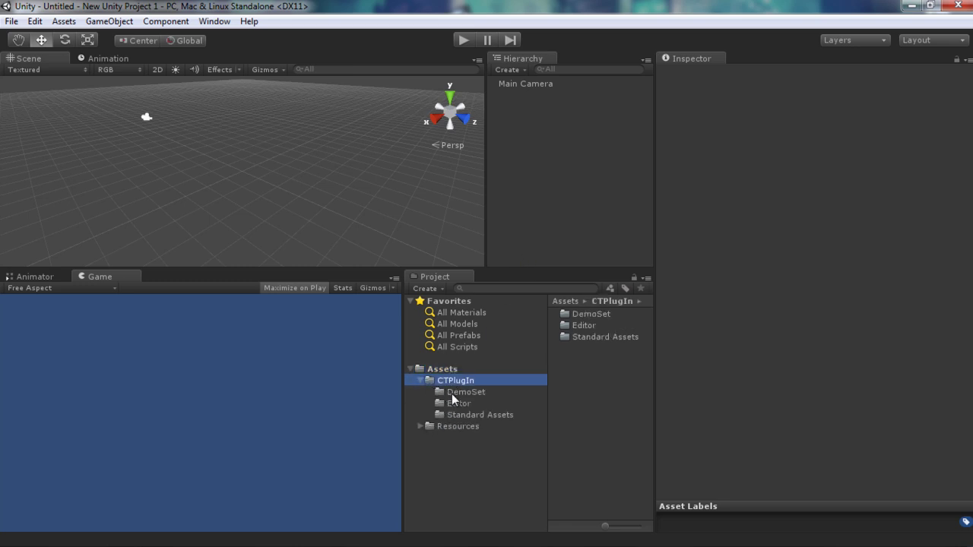
{"action": "left_click", "coordinate": [454, 394]}
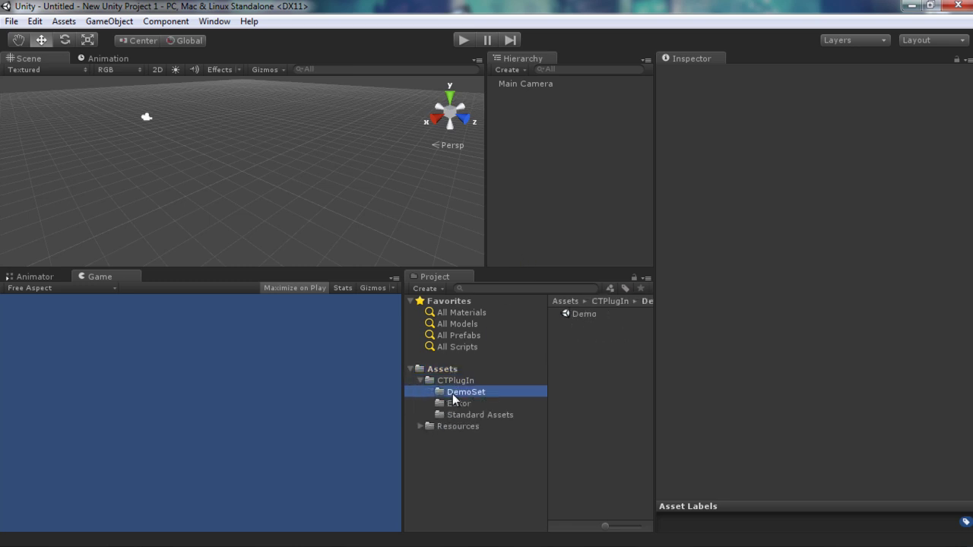
{"action": "double_click", "coordinate": [570, 312]}
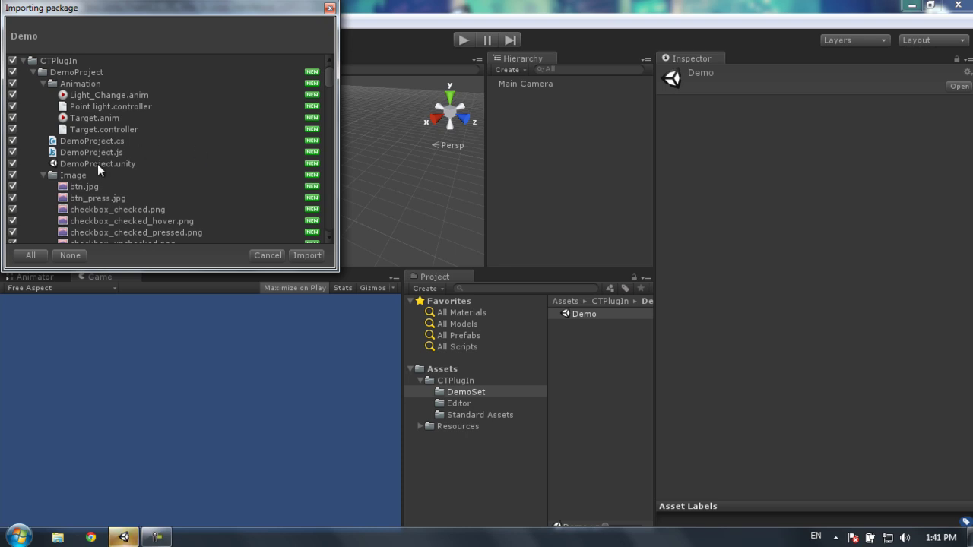
Step: Confirm the Demo package import and open the new DemoProject folder
{"action": "left_click", "coordinate": [307, 255]}
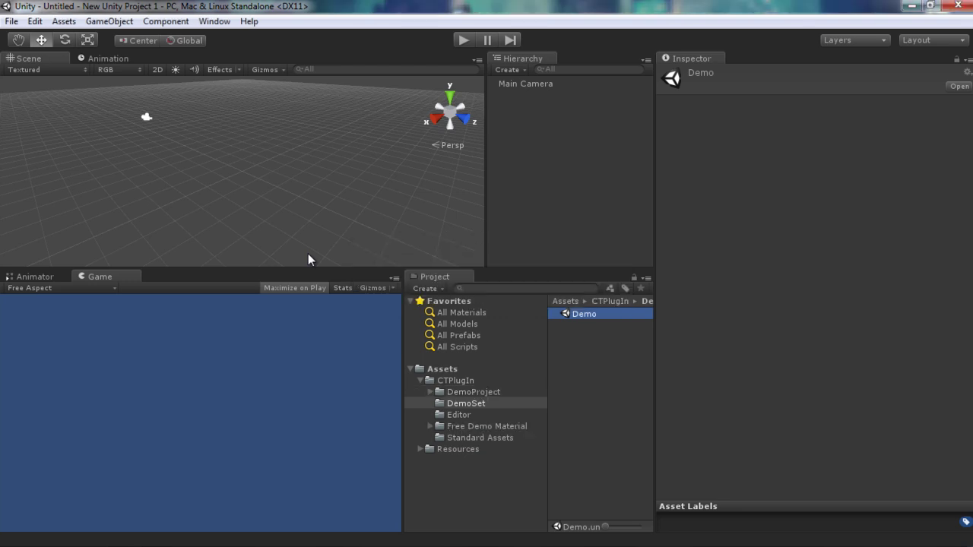
{"action": "left_click", "coordinate": [489, 393]}
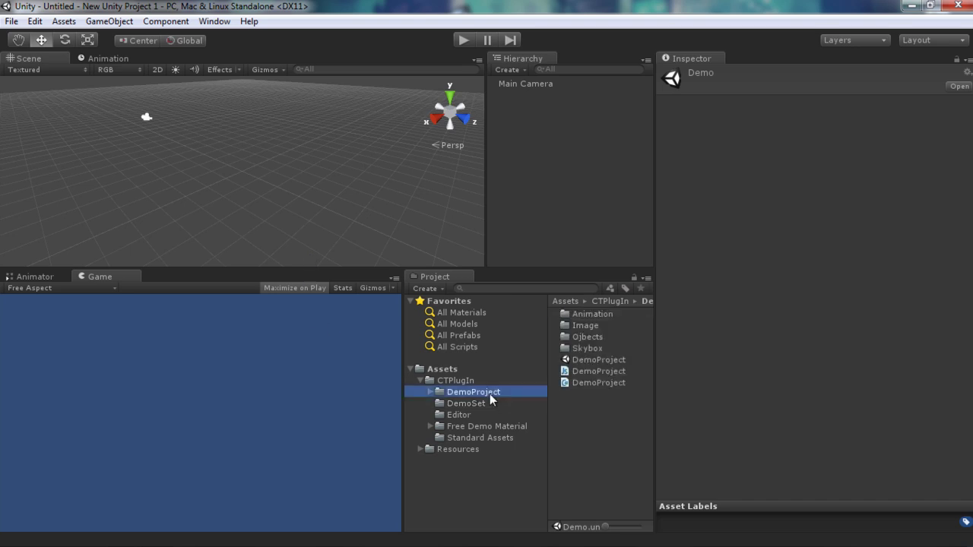
Step: Open the DemoProject scene, then frame, orbit and zoom in on the red container
{"action": "double_click", "coordinate": [597, 359]}
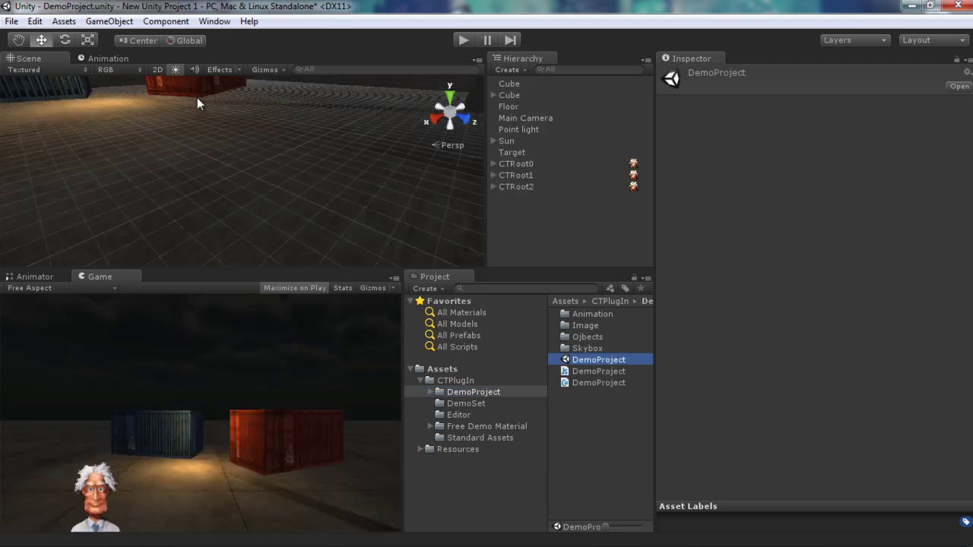
{"action": "left_click", "coordinate": [196, 86]}
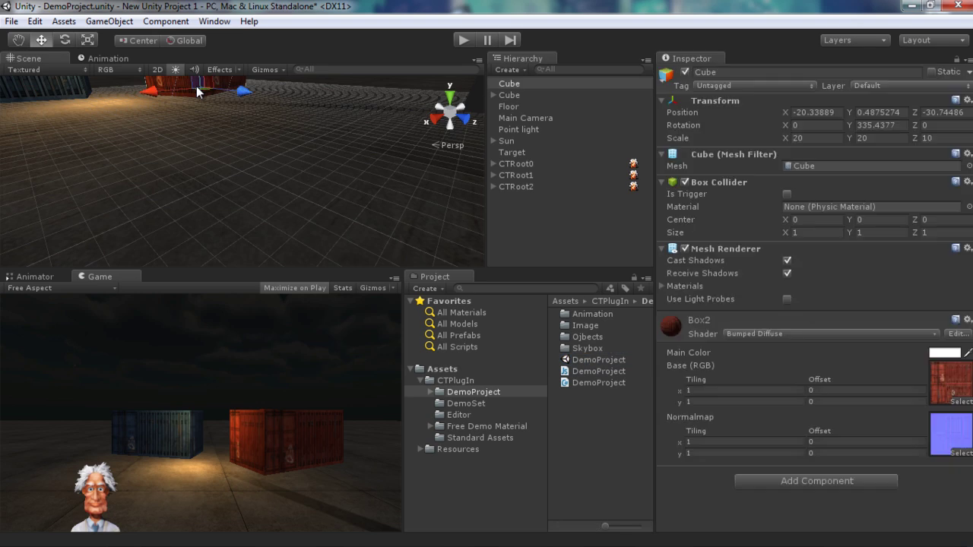
{"action": "key", "text": "f"}
{"action": "left_click_drag", "start_coordinate": [219, 198], "coordinate": [336, 216], "text": "alt"}
{"action": "scroll", "coordinate": [266, 187], "scroll_direction": "up", "scroll_amount": 2}
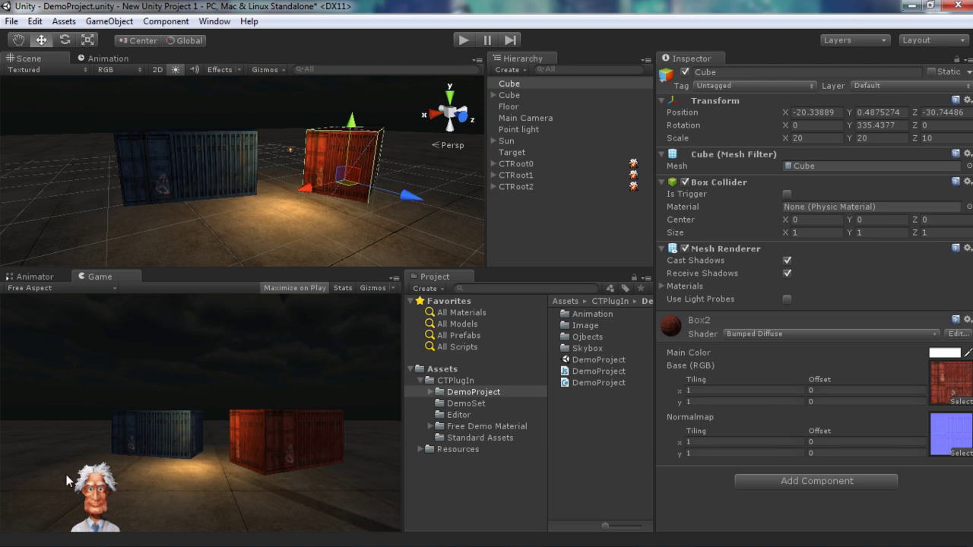
Step: Frame and zoom in on CTRoot2, then expand it to inspect its RL Camera
{"action": "left_click", "coordinate": [526, 186]}
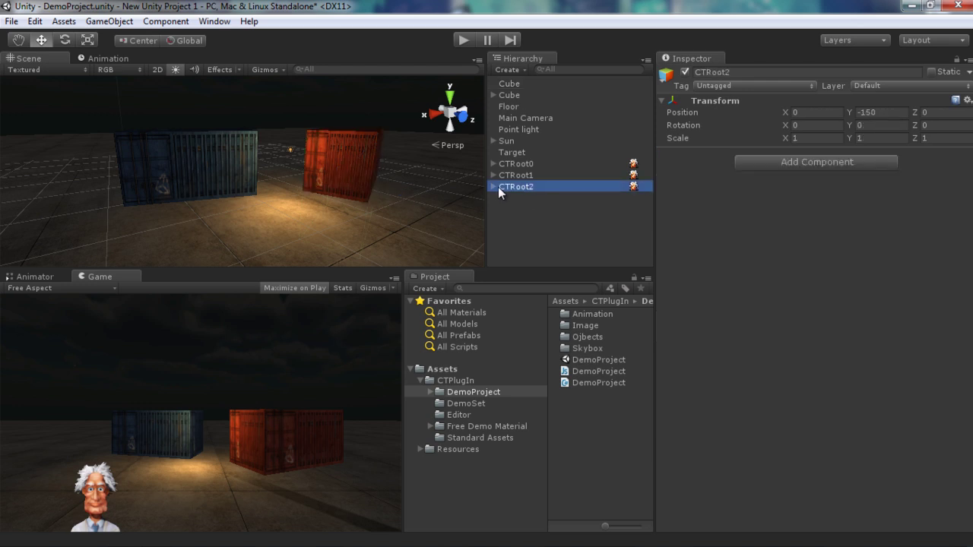
{"action": "key", "text": "f"}
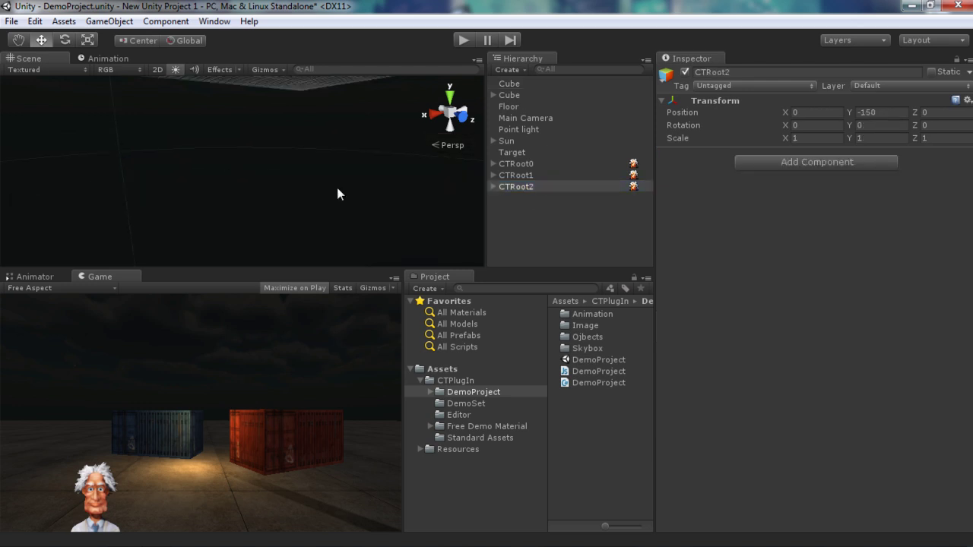
{"action": "left_click_drag", "start_coordinate": [337, 243], "coordinate": [283, 221], "text": "alt"}
{"action": "scroll", "coordinate": [283, 221], "scroll_direction": "up", "scroll_amount": 3}
{"action": "scroll", "coordinate": [279, 225], "scroll_direction": "up", "scroll_amount": 2}
{"action": "left_click", "coordinate": [494, 187]}
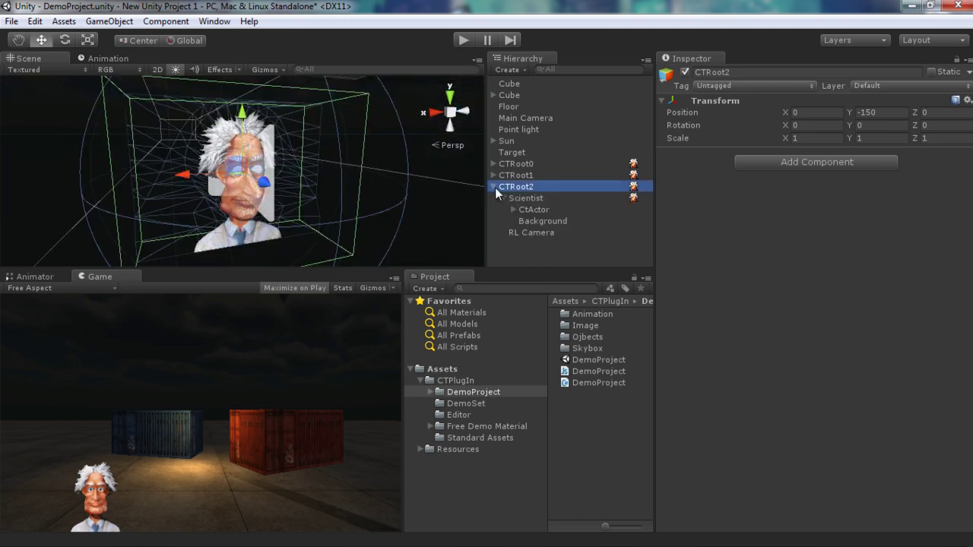
{"action": "left_click", "coordinate": [539, 232]}
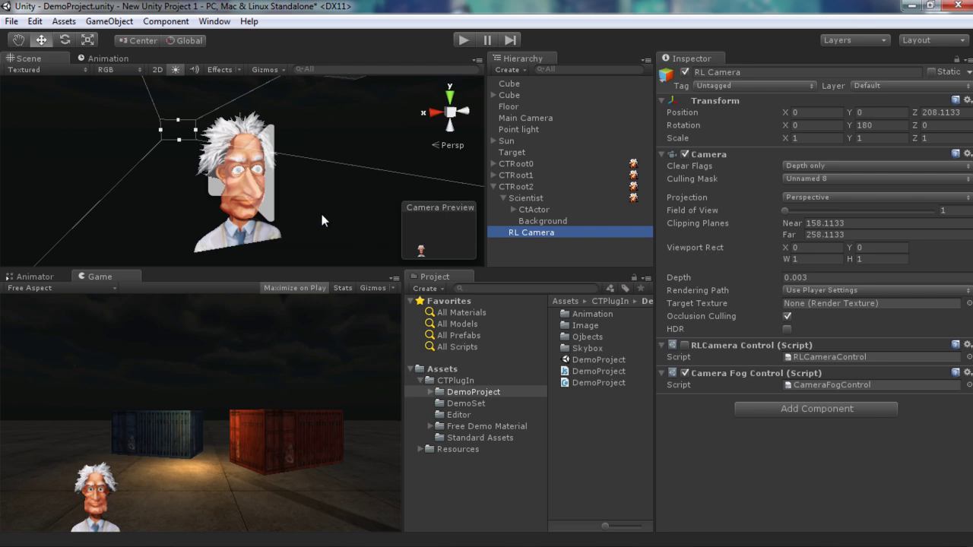
Step: Reselect CTRoot2 and orbit around the scientist to a right side view
{"action": "left_click", "coordinate": [519, 187]}
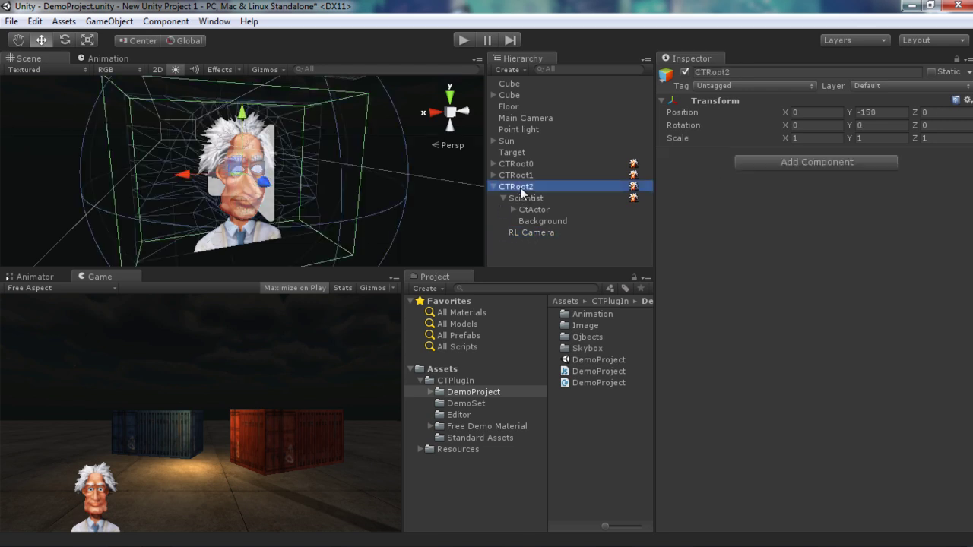
{"action": "left_click_drag", "start_coordinate": [304, 200], "coordinate": [471, 180], "text": "alt"}
{"action": "left_click_drag", "start_coordinate": [341, 175], "coordinate": [182, 177], "text": "alt"}
{"action": "left_click_drag", "start_coordinate": [352, 184], "coordinate": [170, 177], "text": "alt"}
{"action": "left_click_drag", "start_coordinate": [269, 193], "coordinate": [430, 199], "text": "alt"}
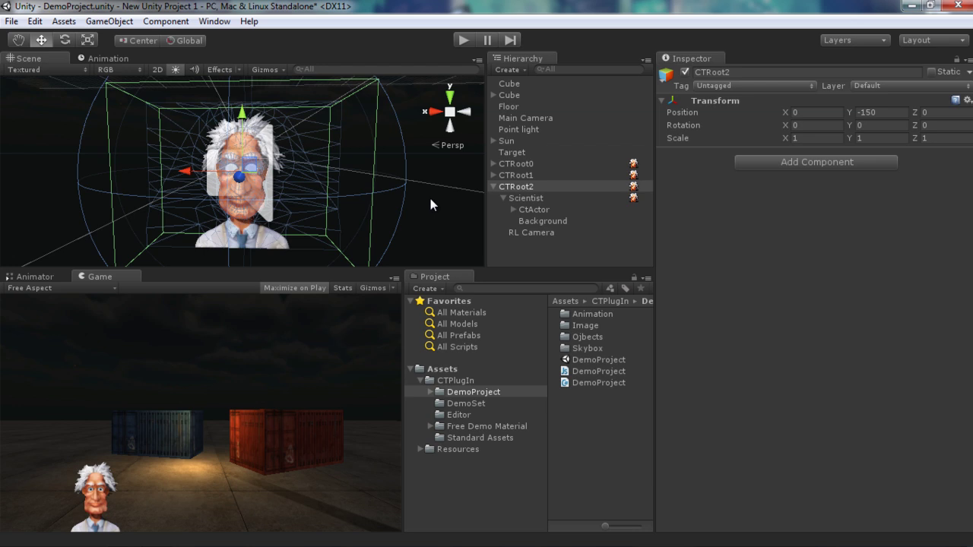
Step: Collapse CTRoot2, expand CTRoot1, and frame and orbit around the Nobleman actor
{"action": "left_click", "coordinate": [495, 185]}
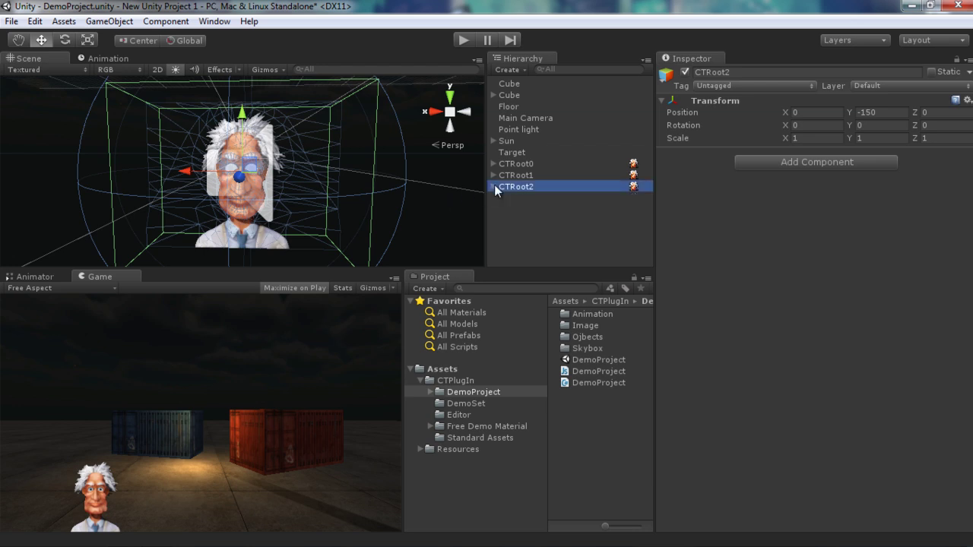
{"action": "left_click", "coordinate": [506, 177]}
{"action": "key", "text": "Right"}
{"action": "left_click", "coordinate": [528, 186]}
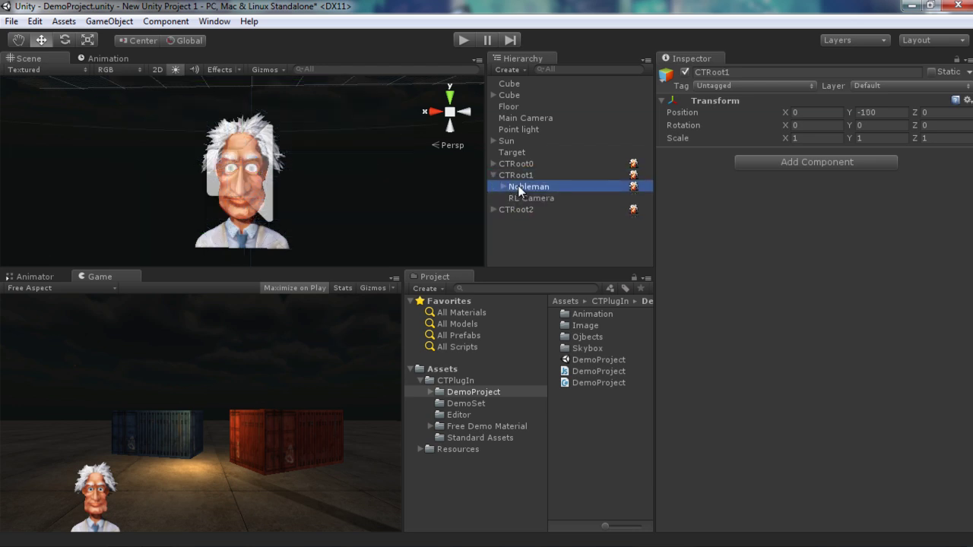
{"action": "key", "text": "f"}
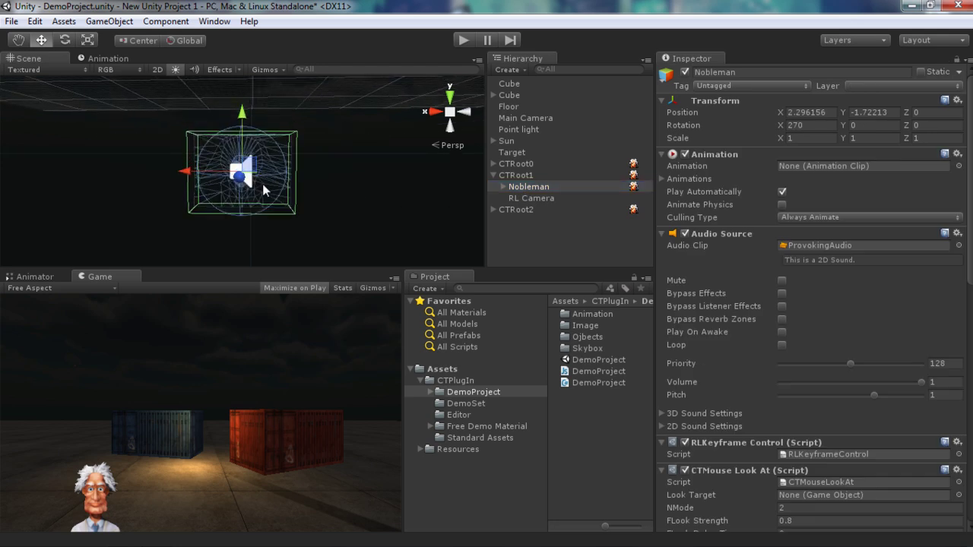
{"action": "left_click_drag", "start_coordinate": [194, 196], "coordinate": [432, 205], "text": "alt"}
{"action": "scroll", "coordinate": [310, 204], "scroll_direction": "up", "scroll_amount": 4}
Step: Collapse CTRoot1, check the Cat inside CTRoot0, and open the CrazyTalk menu
{"action": "left_click", "coordinate": [494, 175]}
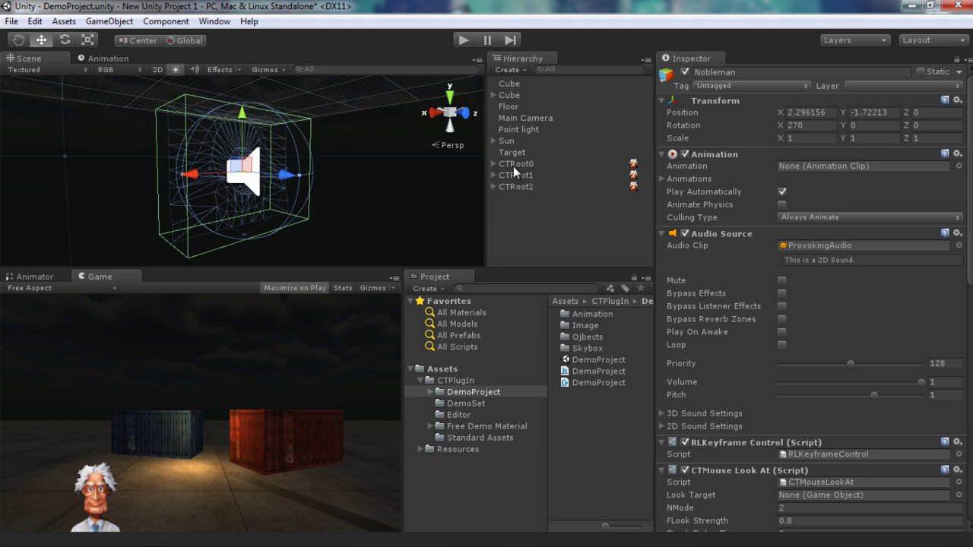
{"action": "left_click", "coordinate": [515, 164]}
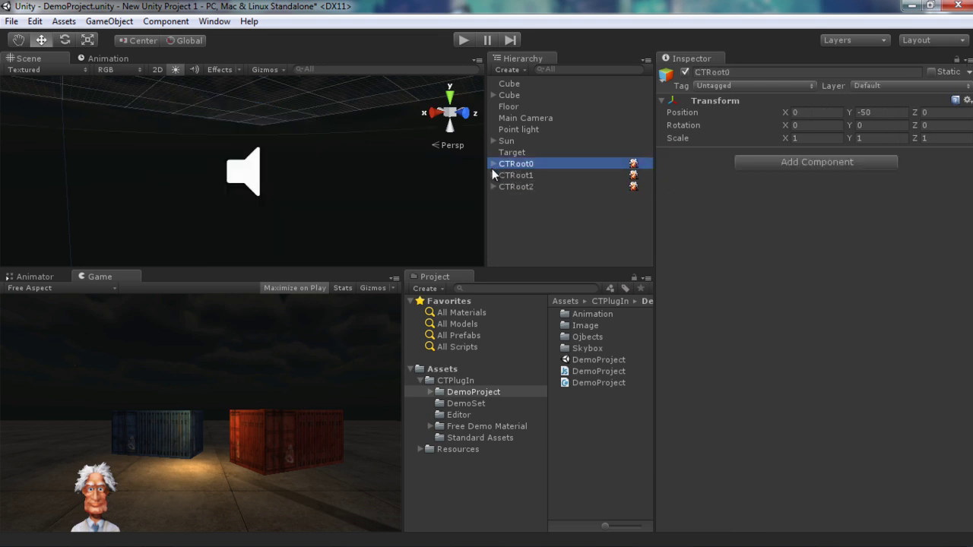
{"action": "left_click", "coordinate": [493, 164]}
{"action": "left_click", "coordinate": [494, 164]}
{"action": "left_click", "coordinate": [165, 22]}
{"action": "mouse_move", "coordinate": [216, 22]}
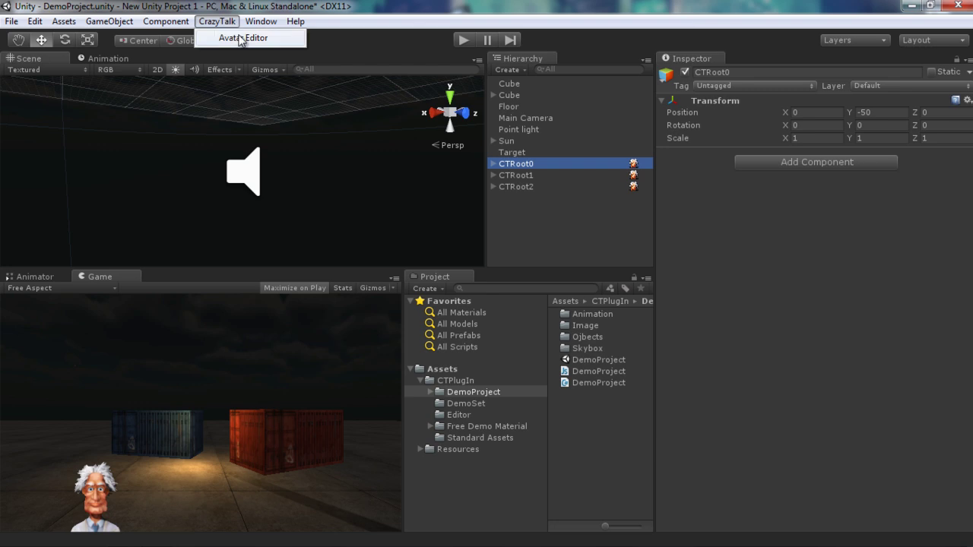
Step: Dock the CrazyTalk panel beside the Inspector, sign out and back in, dismiss the notice
{"action": "left_click", "coordinate": [240, 38]}
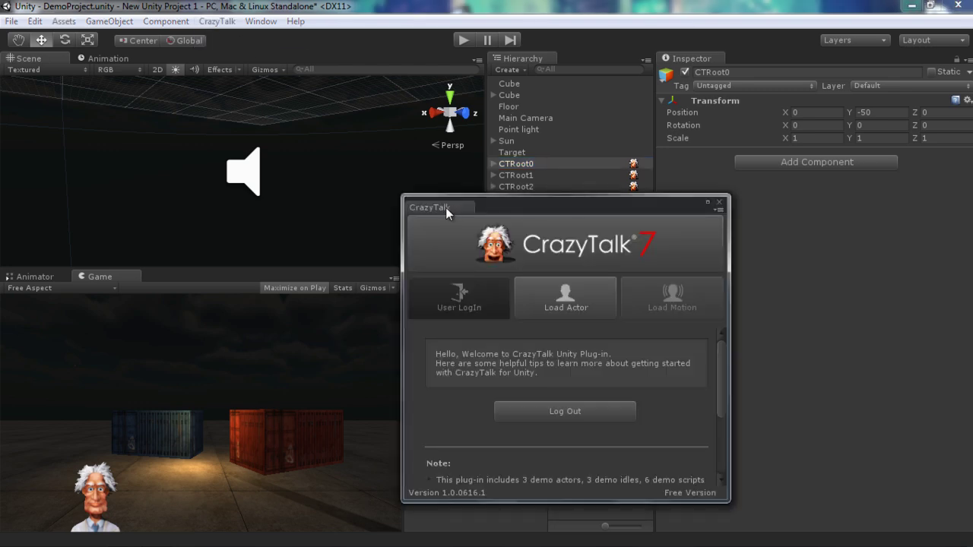
{"action": "left_click_drag", "start_coordinate": [444, 208], "coordinate": [700, 65]}
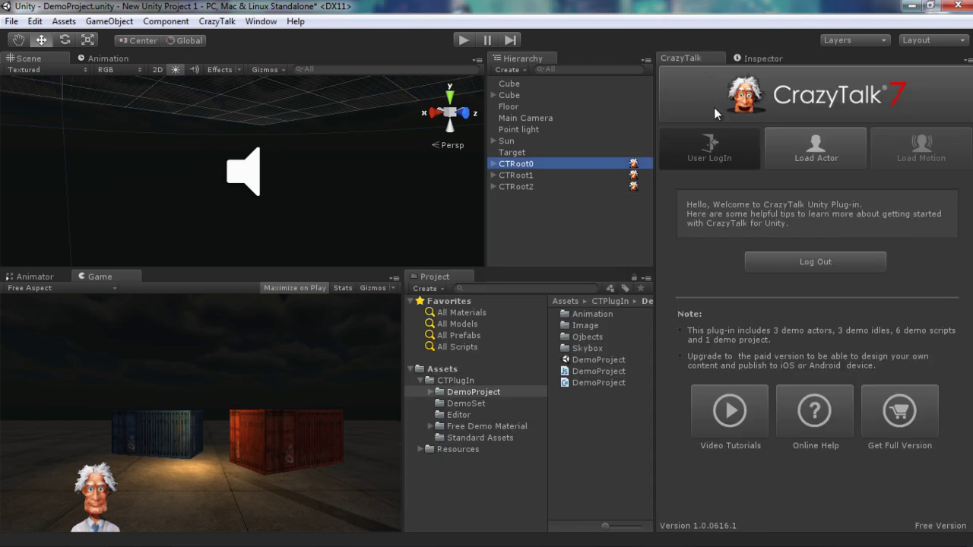
{"action": "left_click", "coordinate": [795, 262]}
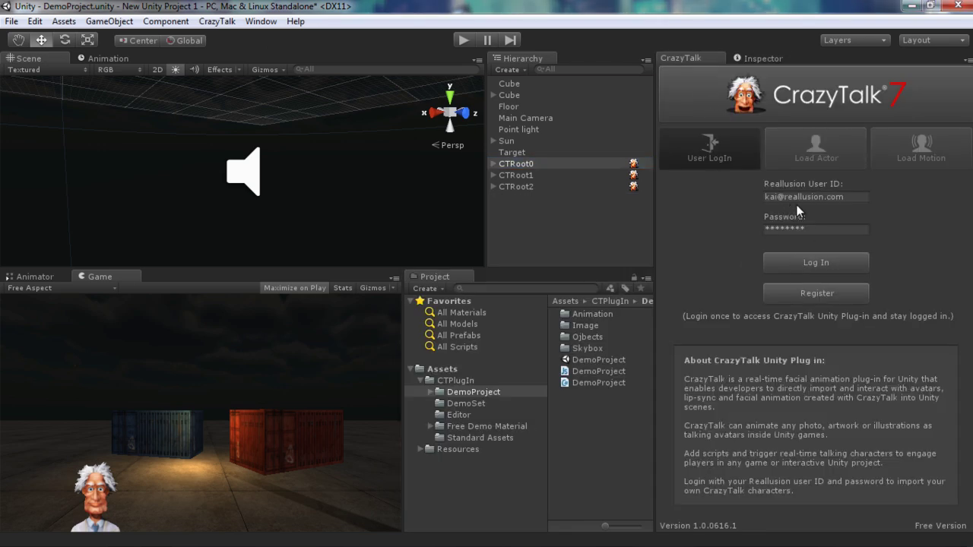
{"action": "left_click", "coordinate": [805, 263]}
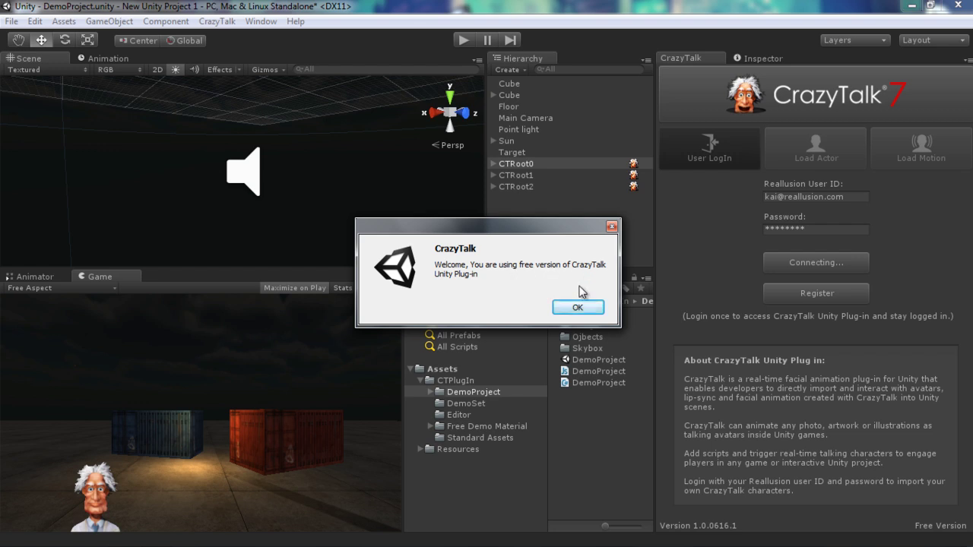
{"action": "left_click", "coordinate": [578, 308]}
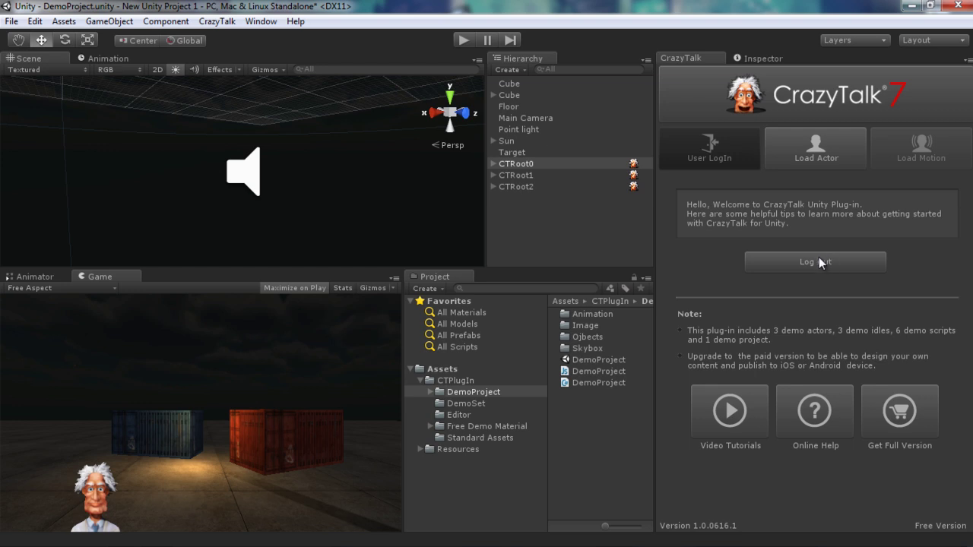
Step: On Load Actor, check the layer list and view CTRoot1 Nobleman, CTRoot2 Scientist, CTRoot0 Cat
{"action": "left_click", "coordinate": [804, 150]}
{"action": "left_click", "coordinate": [783, 209]}
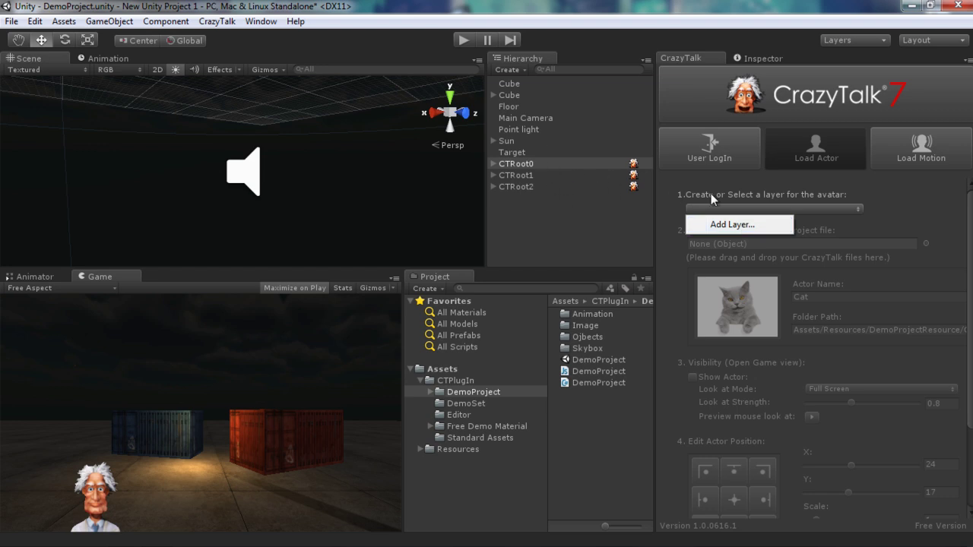
{"action": "left_click", "coordinate": [746, 197]}
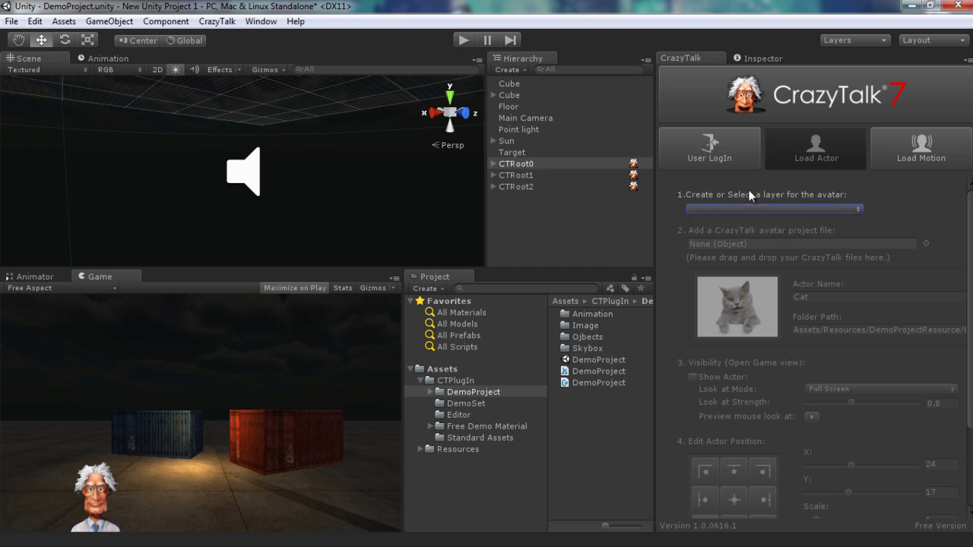
{"action": "left_click", "coordinate": [512, 176]}
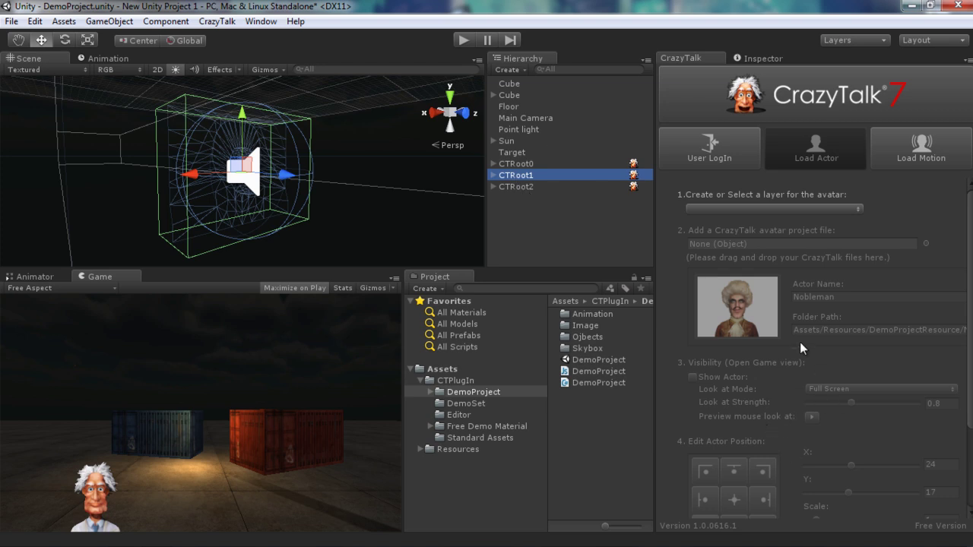
{"action": "left_click", "coordinate": [521, 187]}
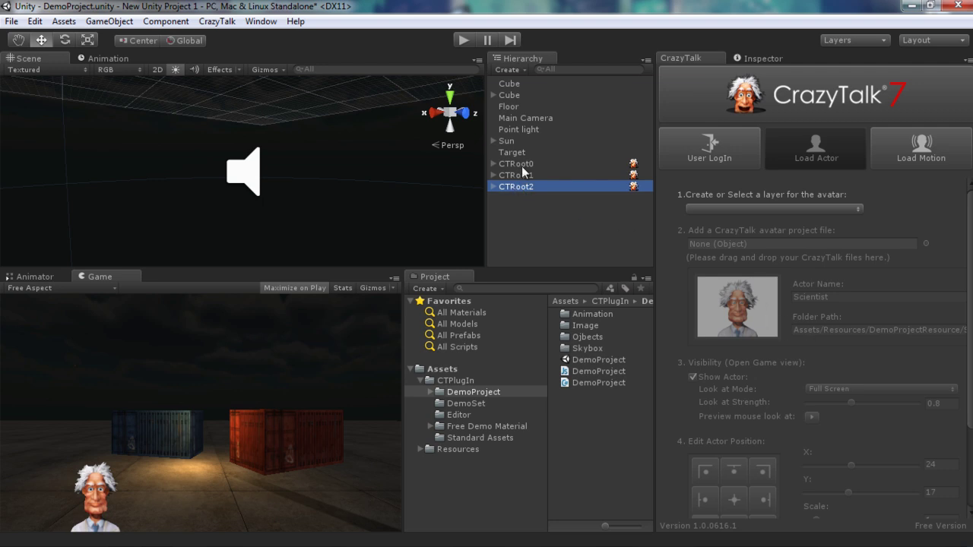
{"action": "left_click", "coordinate": [520, 164]}
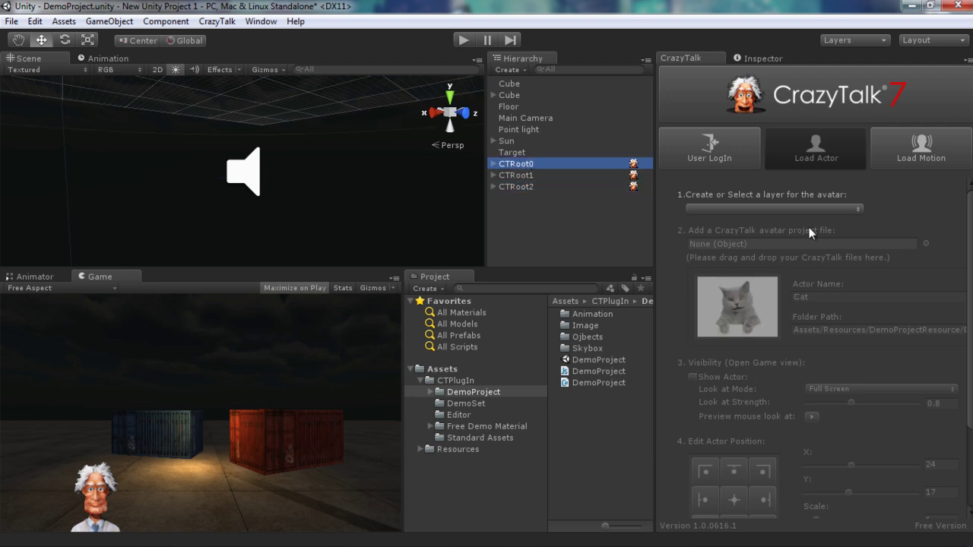
Step: Browse the Load Motion list, inspect CTRoot1, CTRoot2 and CTRoot0, then enter Play mode
{"action": "left_click", "coordinate": [912, 158]}
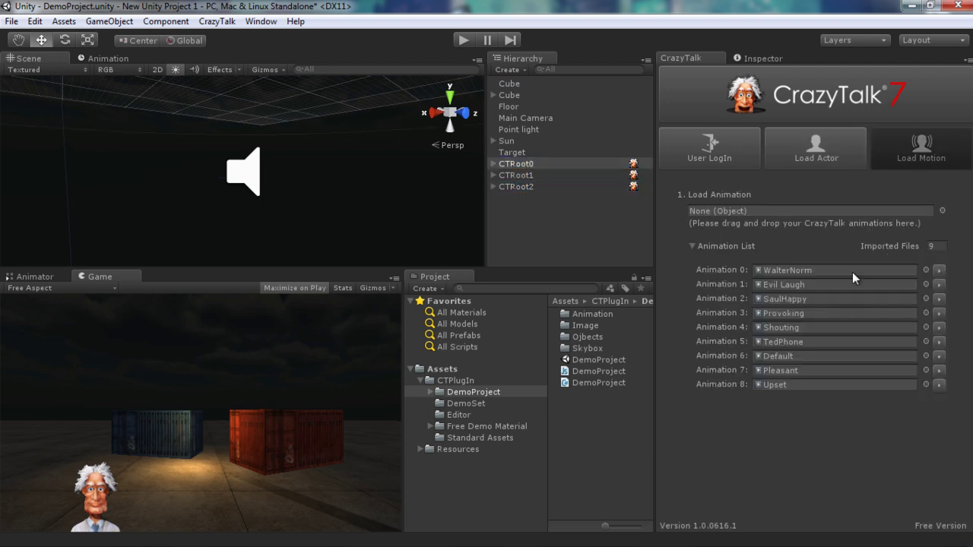
{"action": "left_click", "coordinate": [536, 176]}
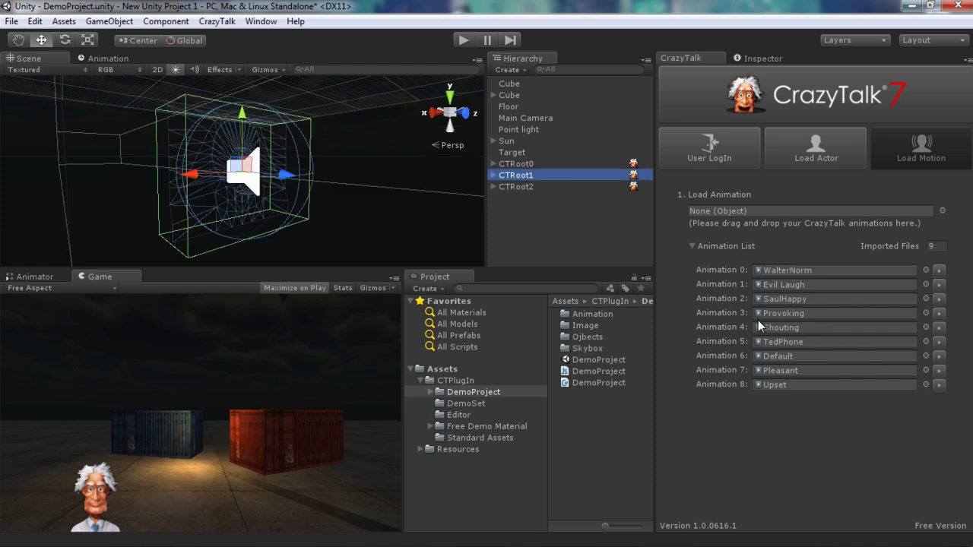
{"action": "left_click", "coordinate": [529, 188]}
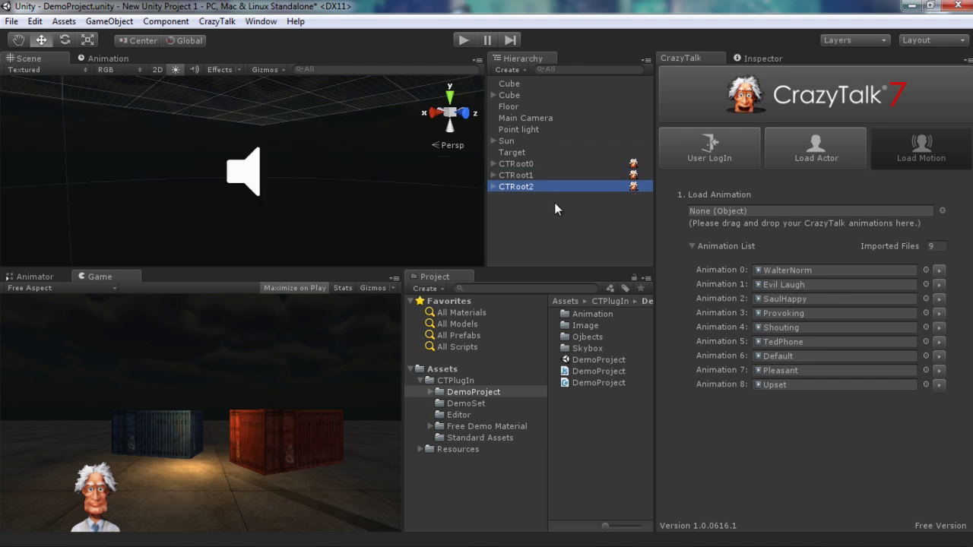
{"action": "left_click", "coordinate": [539, 165]}
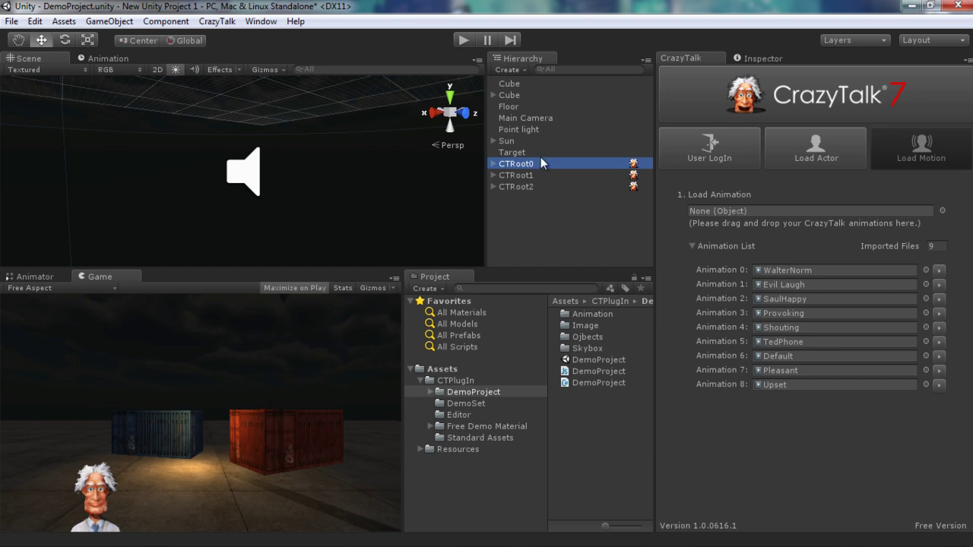
{"action": "left_click", "coordinate": [463, 40]}
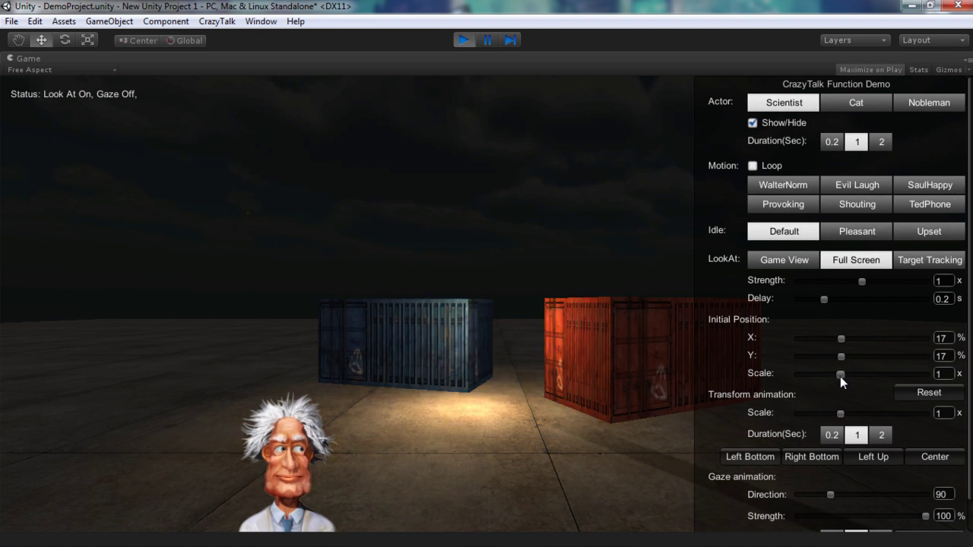
Step: Enlarge the character to scale 2.0, then toggle look-at off and back on
{"action": "mouse_move", "coordinate": [841, 376]}
{"action": "left_mouse_down"}
{"action": "mouse_move", "coordinate": [884, 374]}
{"action": "mouse_move", "coordinate": [852, 364]}
{"action": "left_mouse_up"}
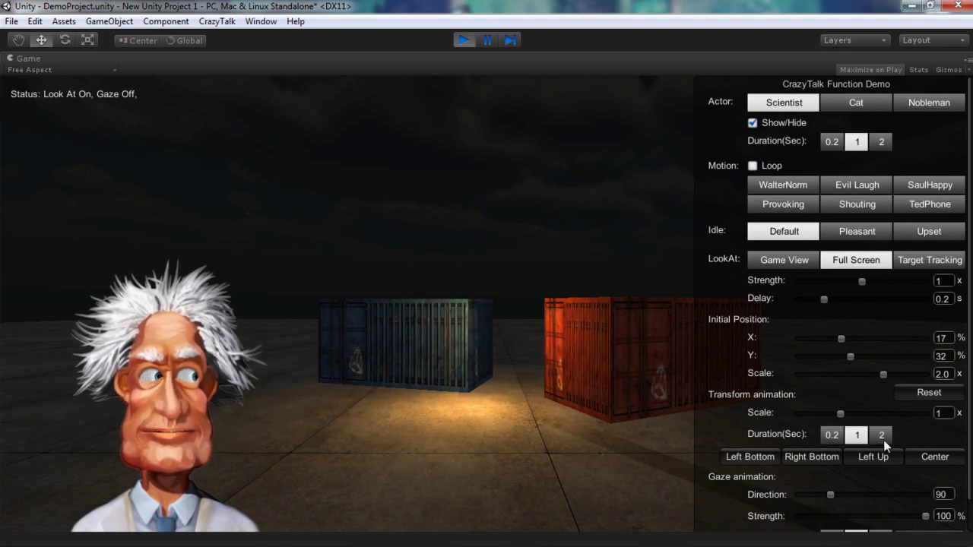
{"action": "left_click", "coordinate": [685, 403]}
{"action": "left_click", "coordinate": [685, 399]}
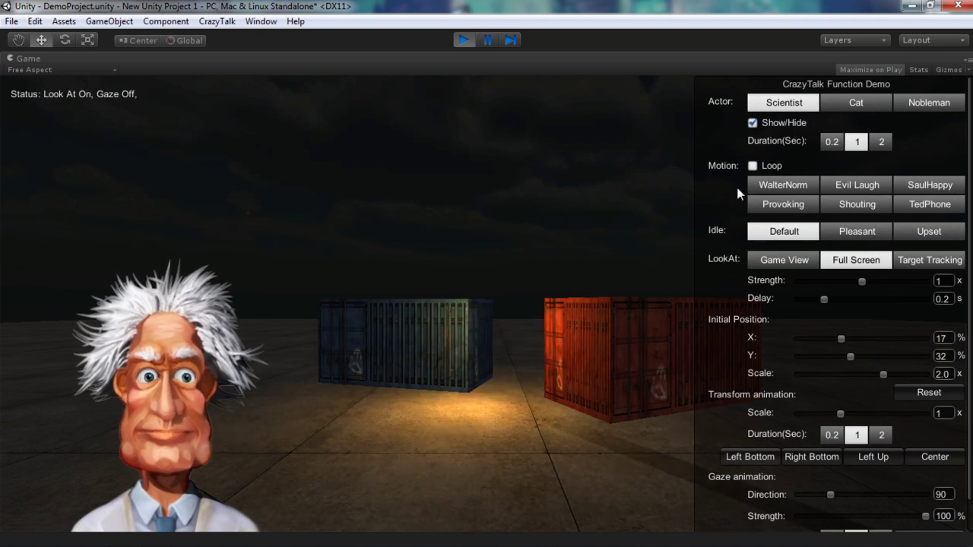
Step: Switch the actor to the Cat, then to the Nobleman, and hide and reshow it
{"action": "left_click", "coordinate": [850, 101]}
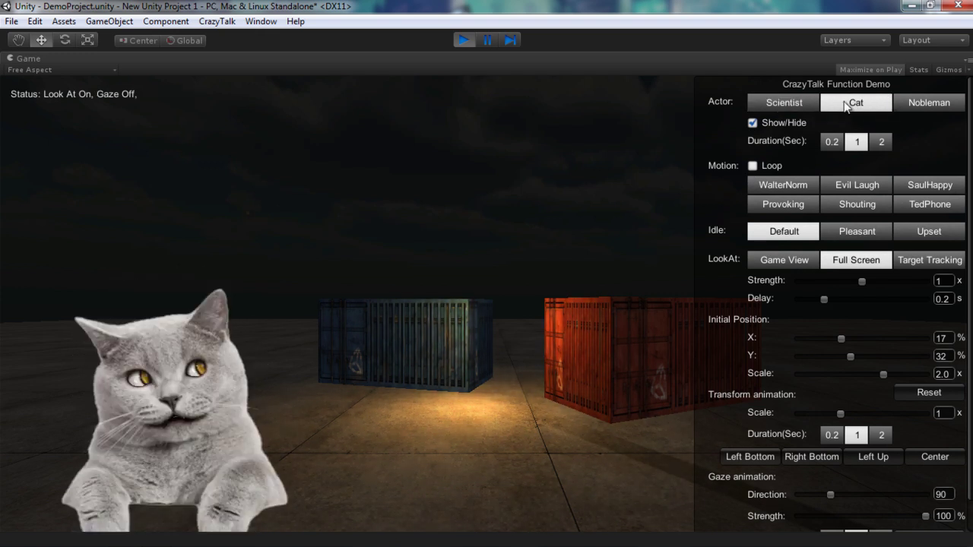
{"action": "left_click", "coordinate": [931, 105]}
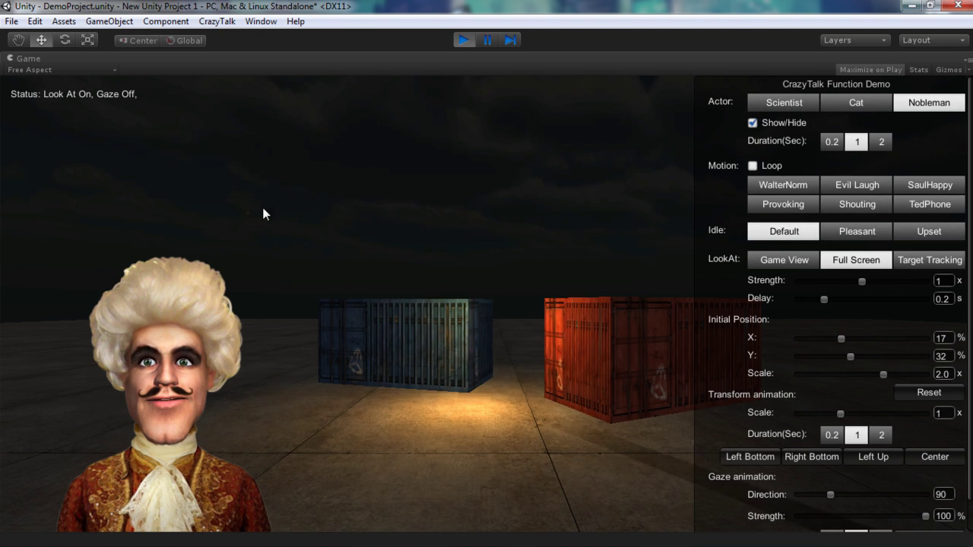
{"action": "left_click", "coordinate": [752, 123]}
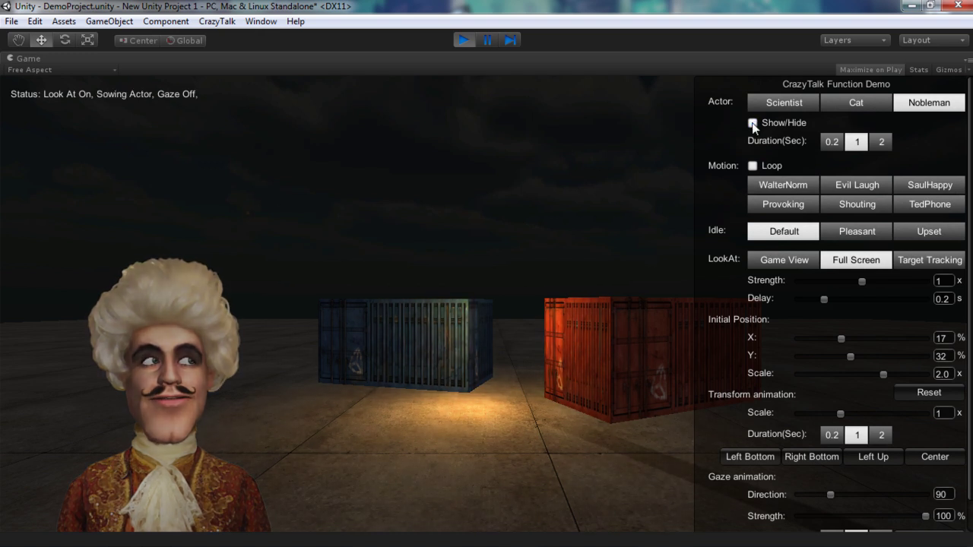
{"action": "left_click", "coordinate": [752, 122]}
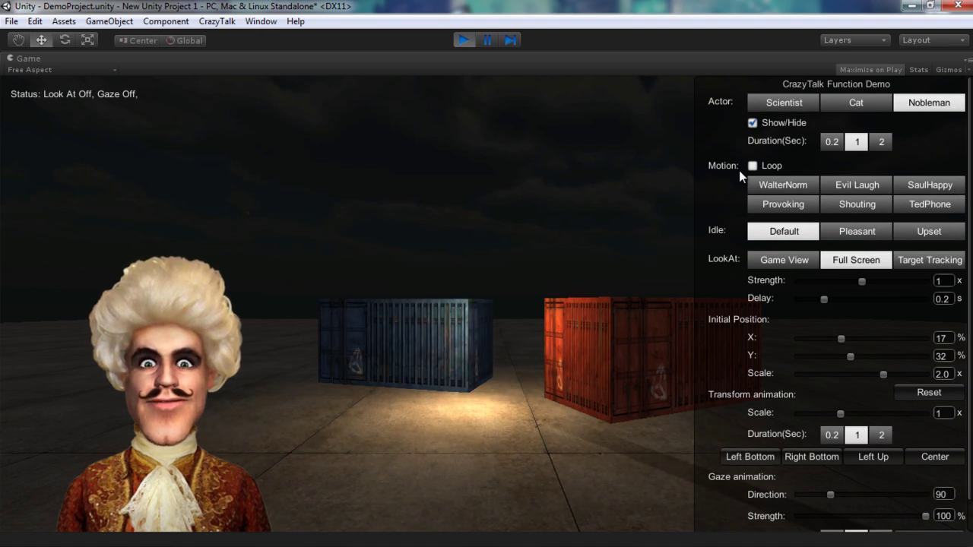
Step: Play SaulHappy on the Nobleman, TedPhone on the Scientist and Shouting on the Cat
{"action": "left_click", "coordinate": [915, 183]}
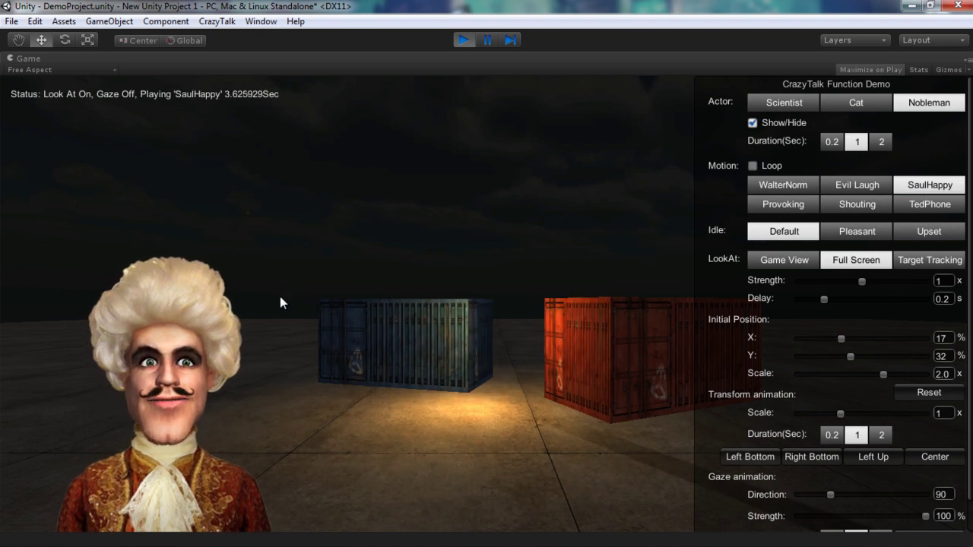
{"action": "left_click", "coordinate": [790, 103]}
{"action": "left_click", "coordinate": [922, 206]}
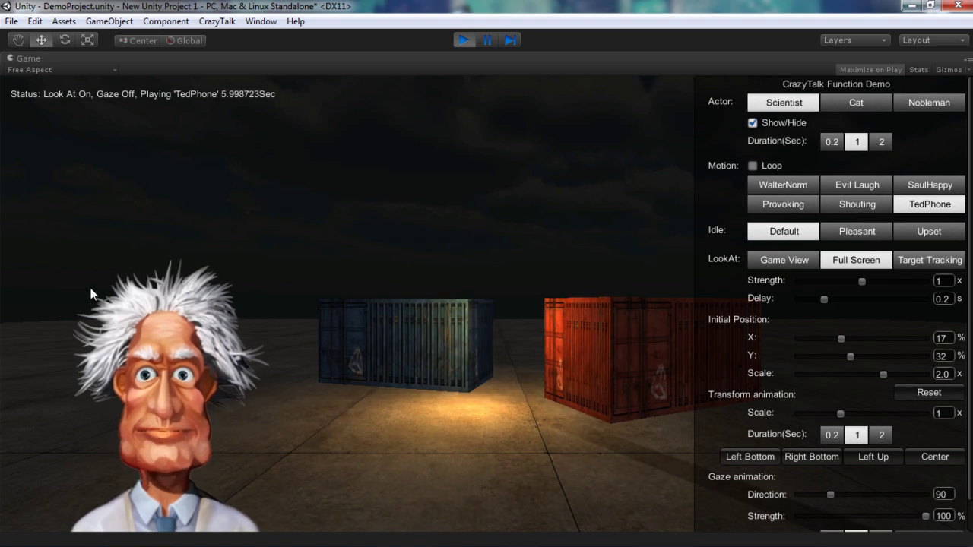
{"action": "left_click", "coordinate": [849, 107]}
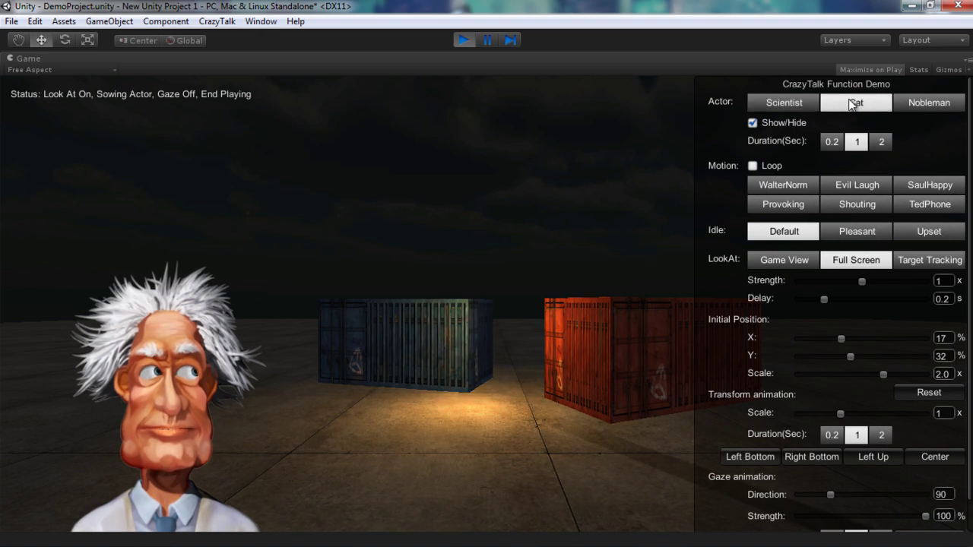
{"action": "left_click", "coordinate": [853, 203]}
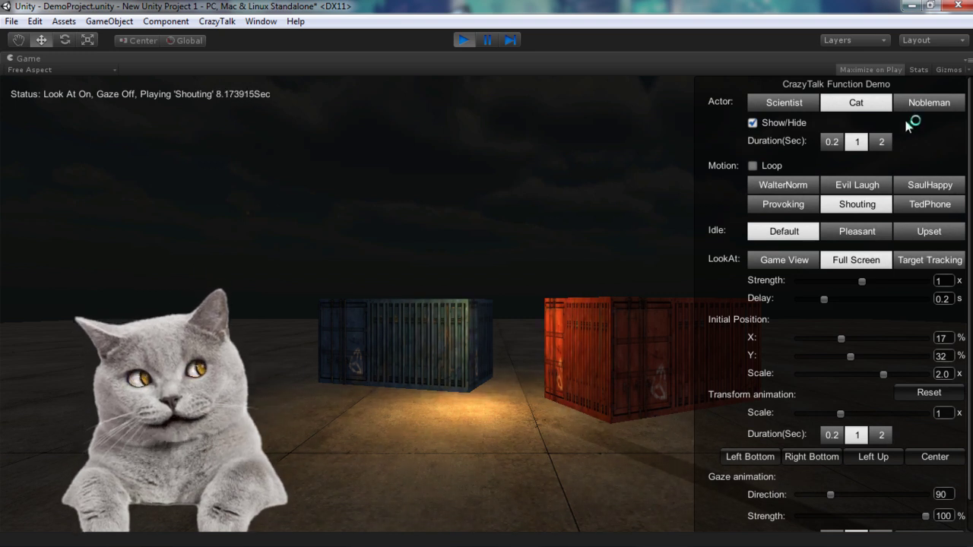
Step: On the Nobleman, play WalterNorm, start and stop Shouting, and turn look-at back on
{"action": "left_click", "coordinate": [924, 103]}
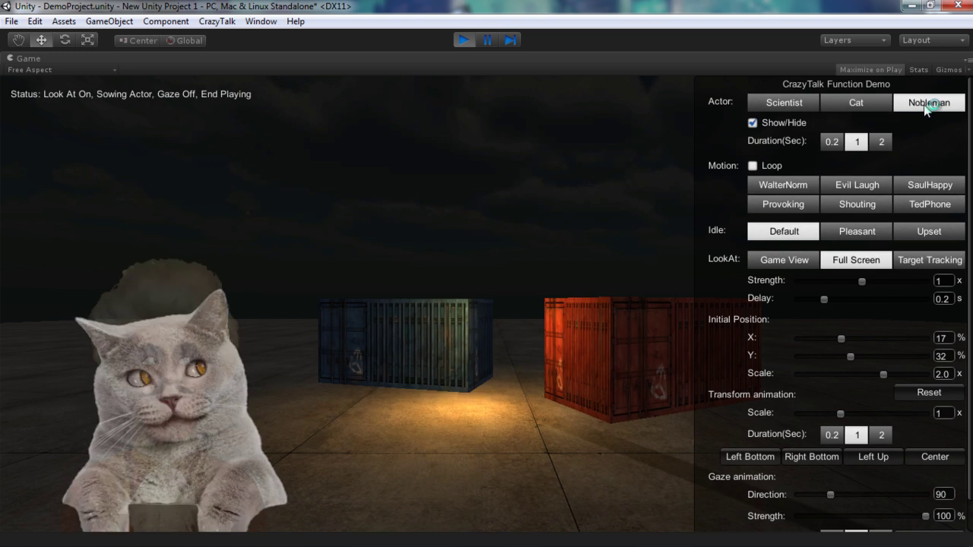
{"action": "left_click", "coordinate": [781, 187]}
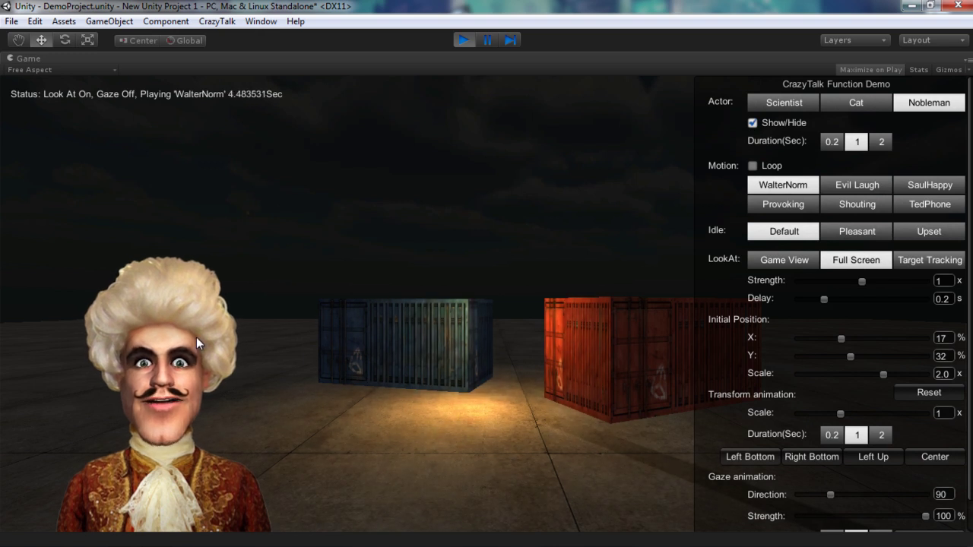
{"action": "left_click", "coordinate": [858, 203]}
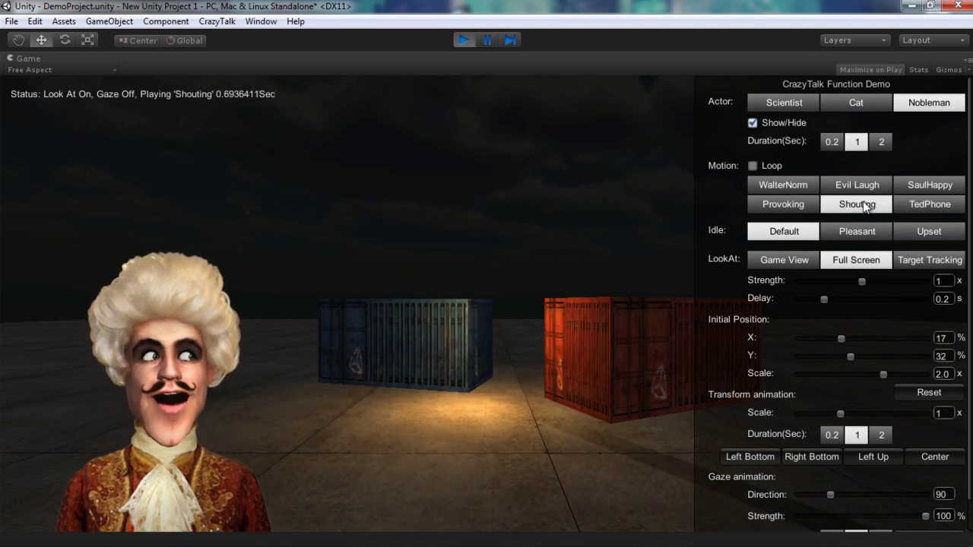
{"action": "left_click", "coordinate": [858, 204]}
{"action": "left_click", "coordinate": [857, 260]}
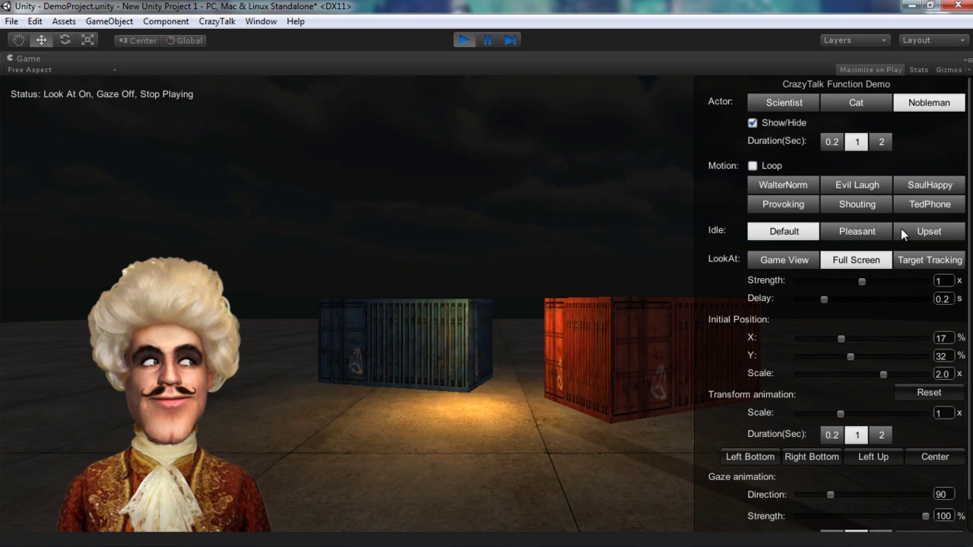
Step: Apply the Upset idle, give the Cat the Pleasant idle, then the Scientist the Default idle
{"action": "left_click", "coordinate": [926, 235]}
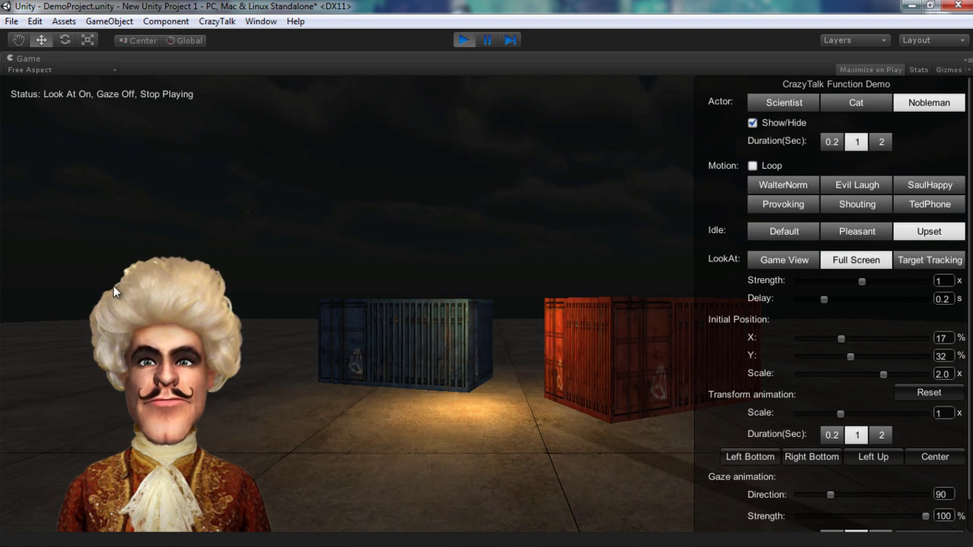
{"action": "left_click", "coordinate": [804, 103]}
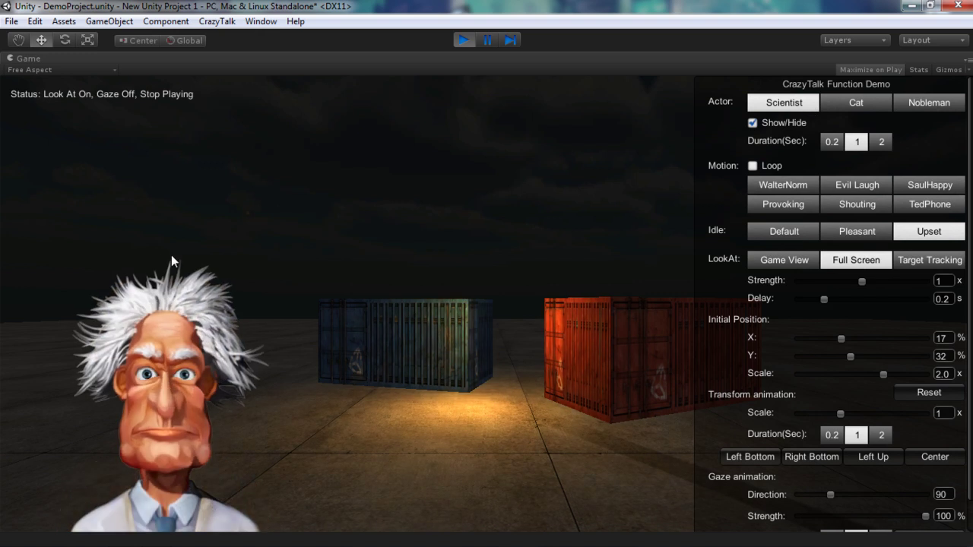
{"action": "left_click", "coordinate": [876, 107]}
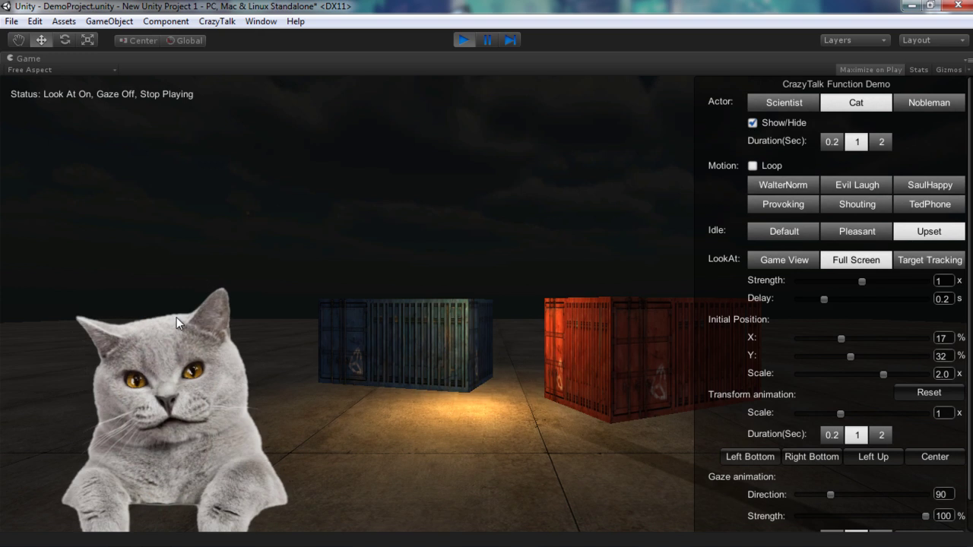
{"action": "left_click", "coordinate": [866, 232]}
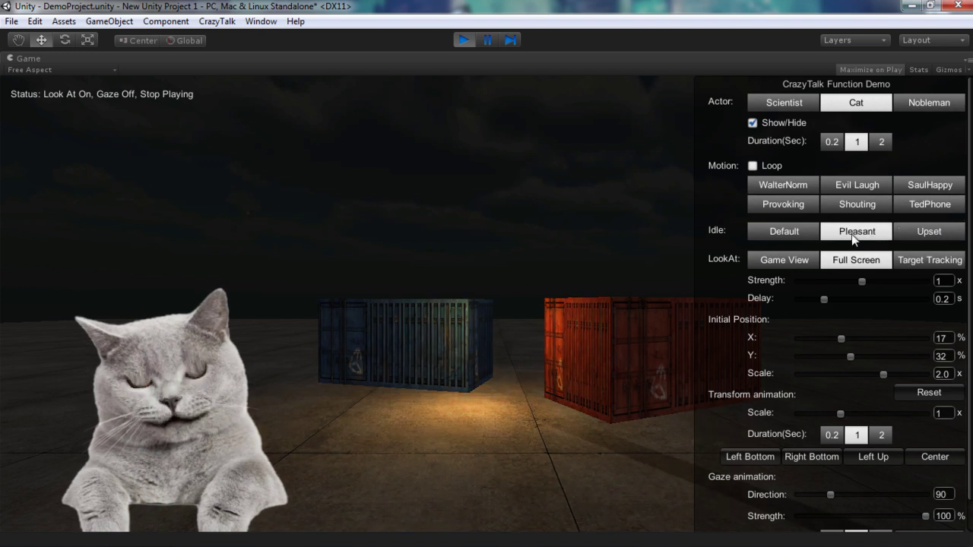
{"action": "left_click", "coordinate": [787, 104]}
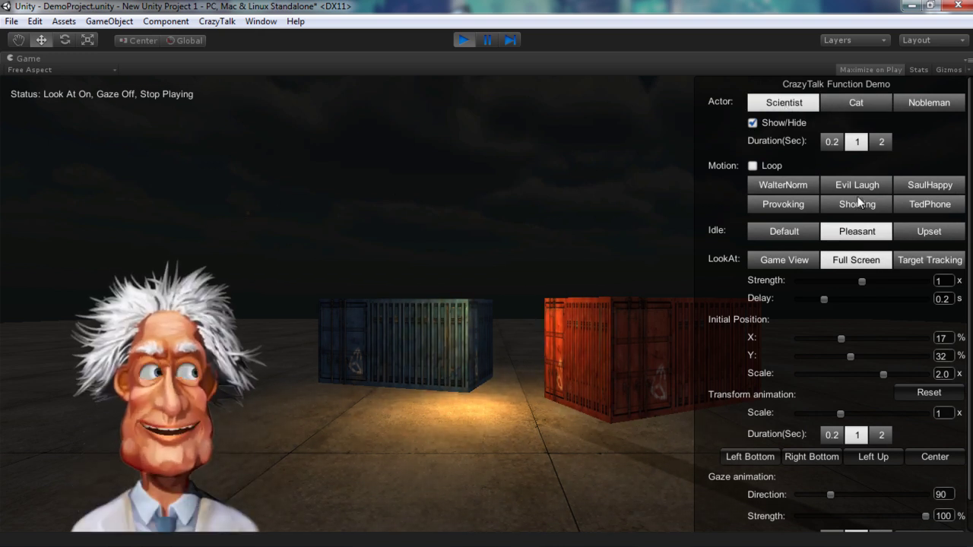
{"action": "left_click", "coordinate": [793, 233]}
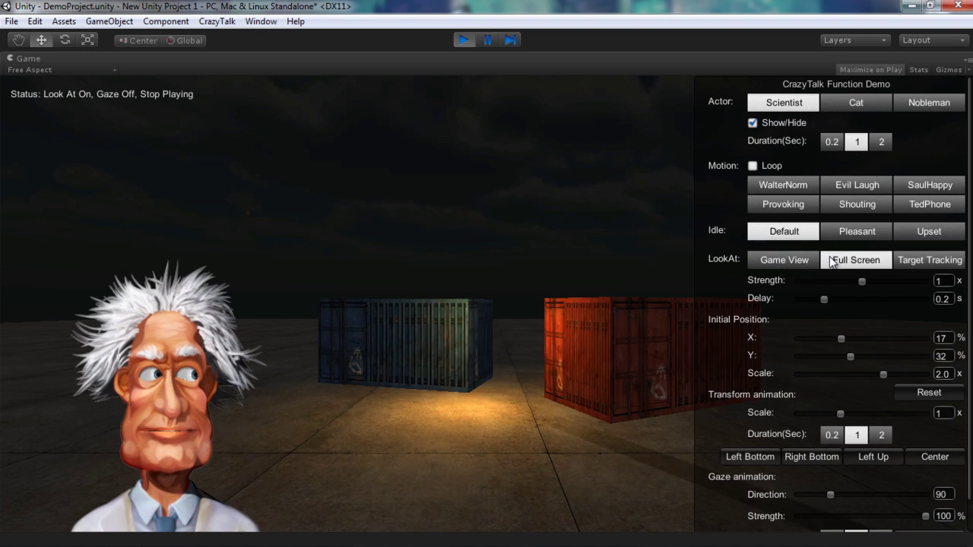
Step: Use Target Tracking look-at, test slider values, then settle on strength 1.1 and delay 0.1 s
{"action": "left_click", "coordinate": [914, 262]}
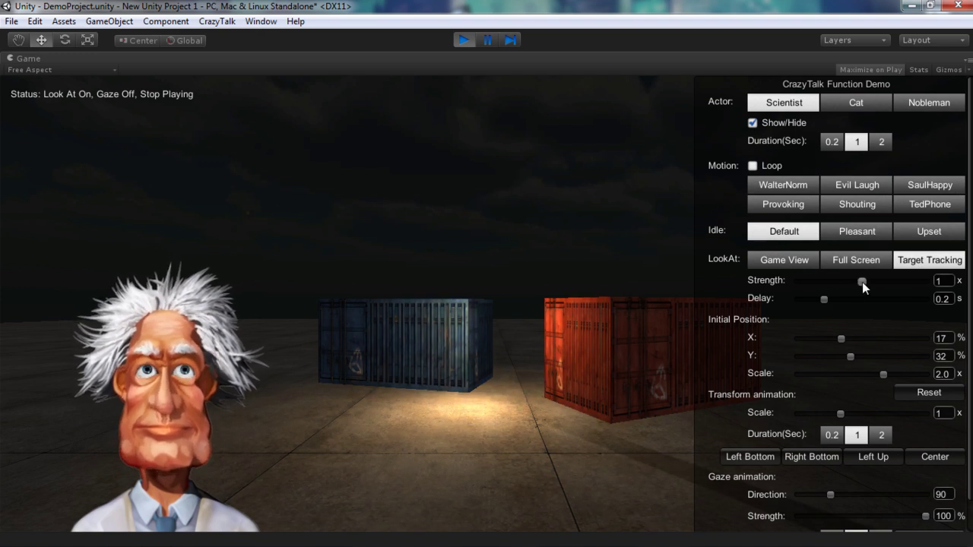
{"action": "left_click_drag", "start_coordinate": [862, 282], "coordinate": [824, 289]}
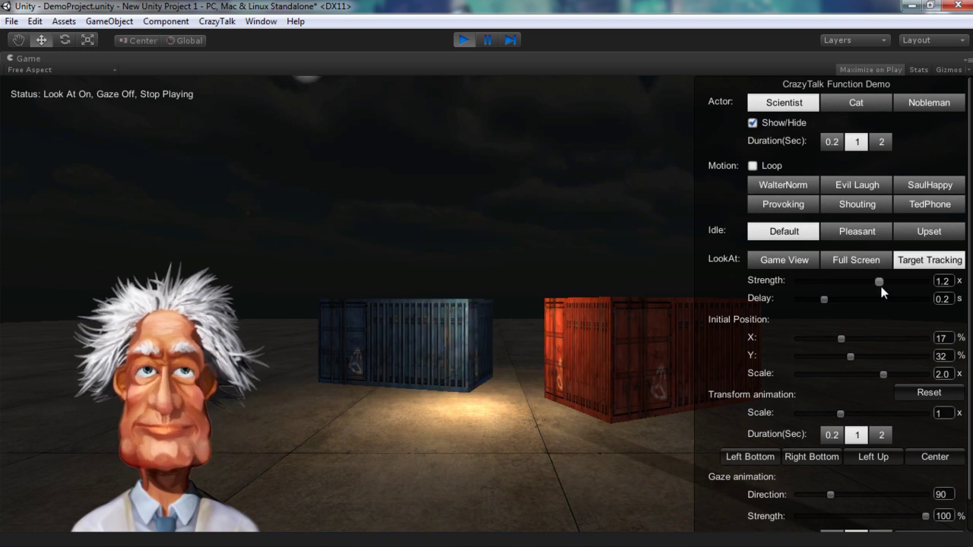
{"action": "left_click_drag", "start_coordinate": [884, 292], "coordinate": [895, 292]}
{"action": "left_click_drag", "start_coordinate": [826, 299], "coordinate": [863, 302]}
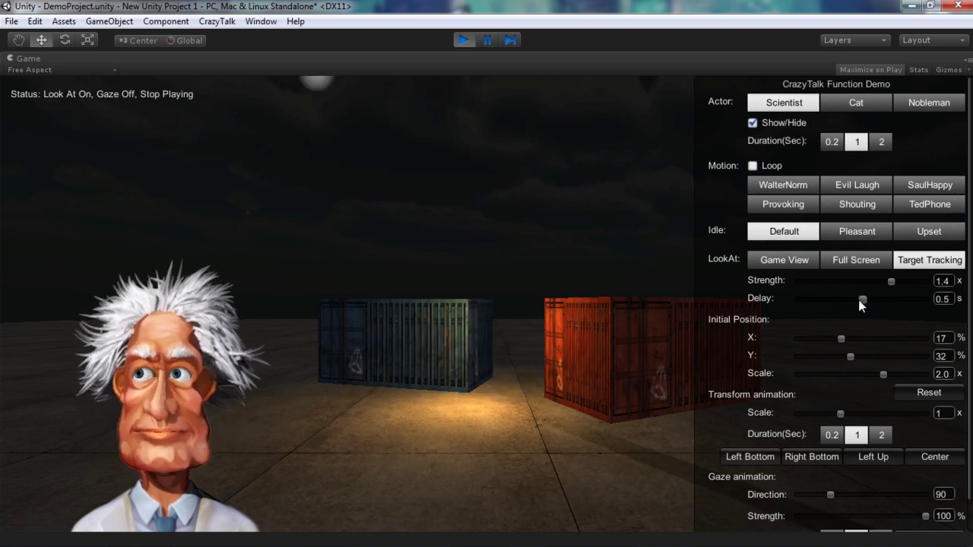
{"action": "left_click_drag", "start_coordinate": [862, 300], "coordinate": [816, 300]}
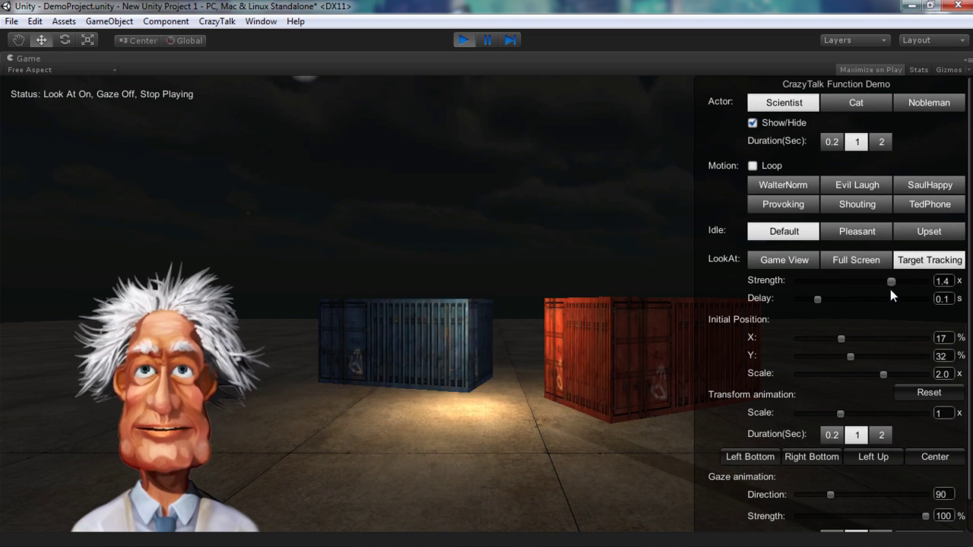
{"action": "left_click_drag", "start_coordinate": [891, 284], "coordinate": [873, 282]}
Step: Set look-at to Full Screen, then animate the actor bottom right and to centre over 2 seconds
{"action": "left_click", "coordinate": [835, 263]}
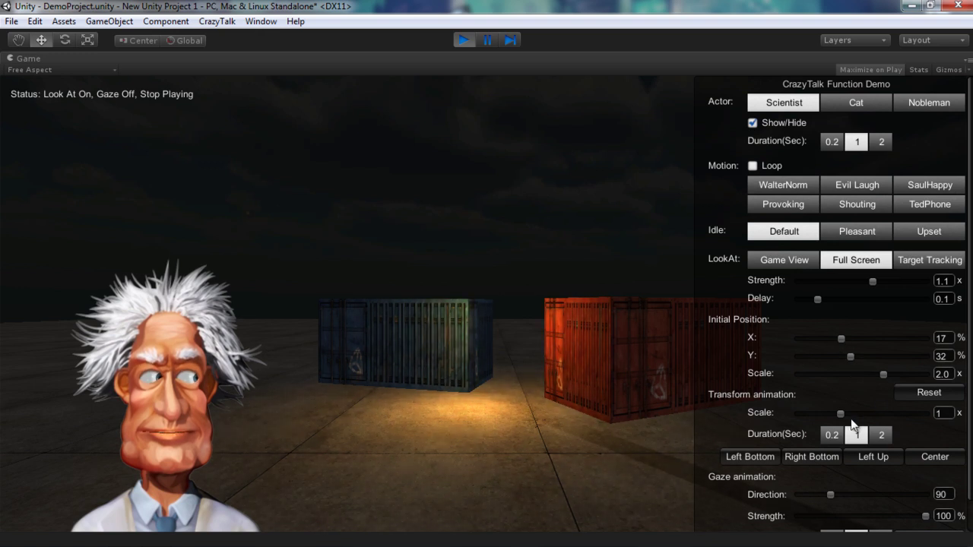
{"action": "left_click", "coordinate": [812, 456]}
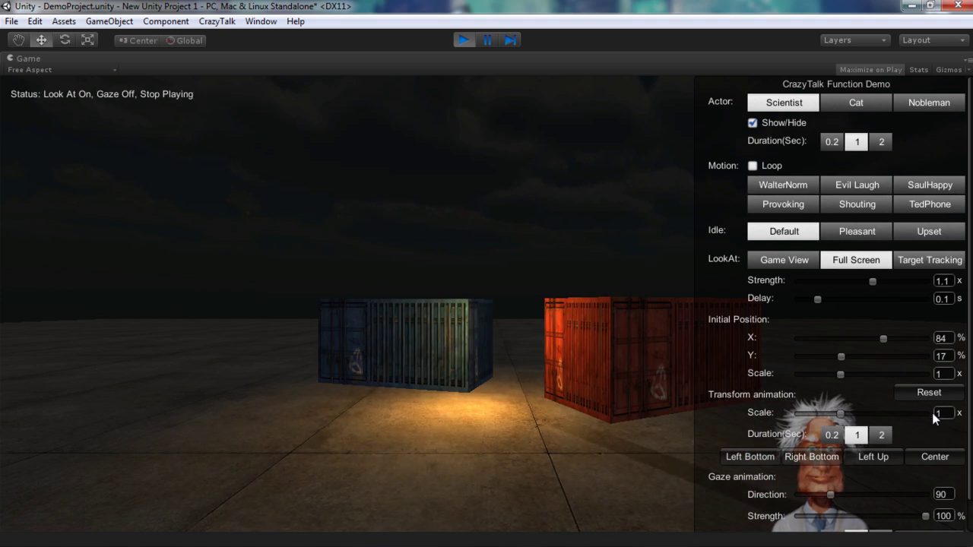
{"action": "left_click", "coordinate": [883, 435]}
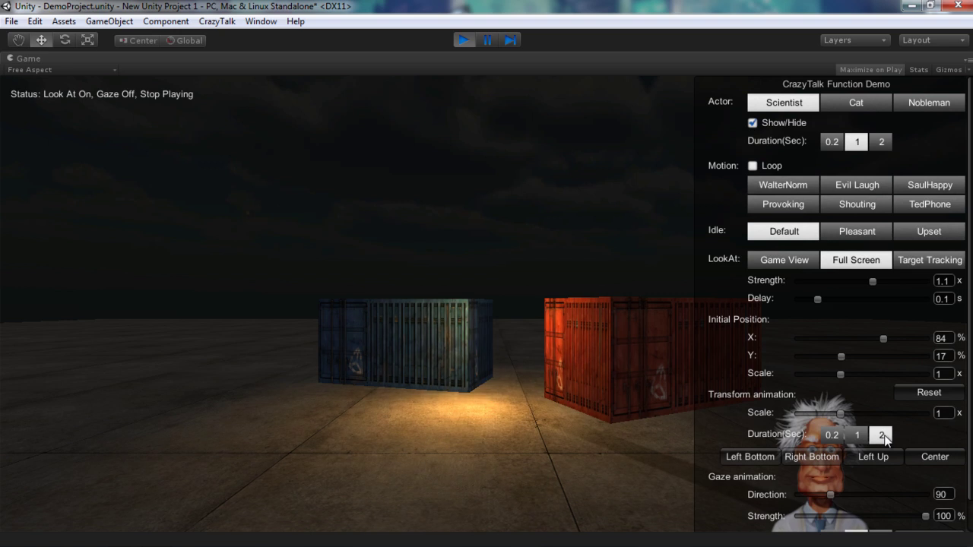
{"action": "left_click", "coordinate": [933, 456]}
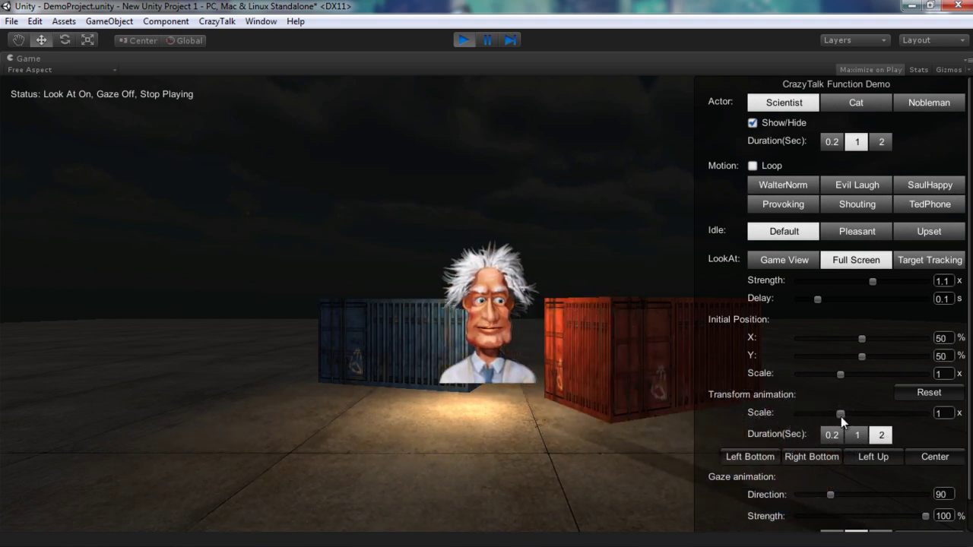
{"action": "left_click_drag", "start_coordinate": [841, 413], "coordinate": [886, 413]}
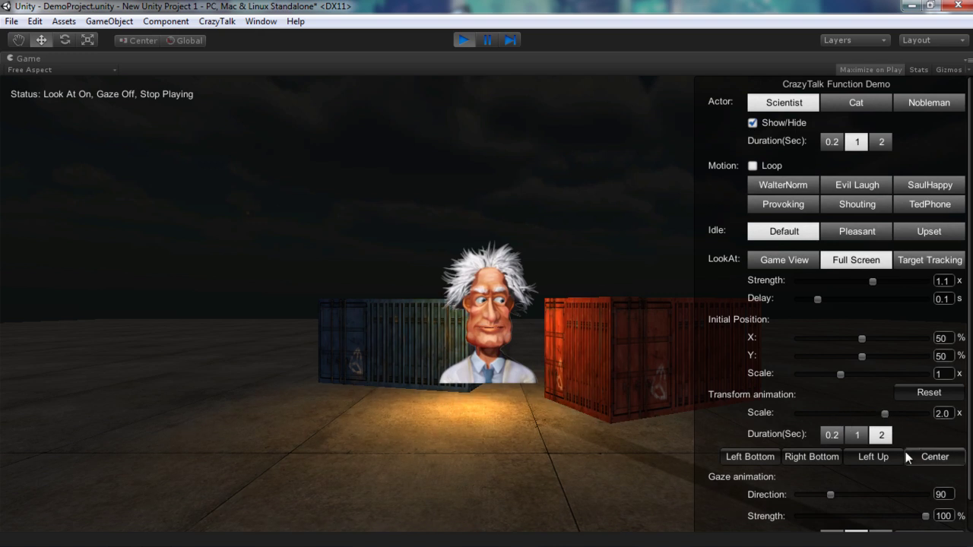
Step: Send the actor bottom left, upper left at scale 0.5, back again, then set initial scale 2.0
{"action": "left_click", "coordinate": [752, 456]}
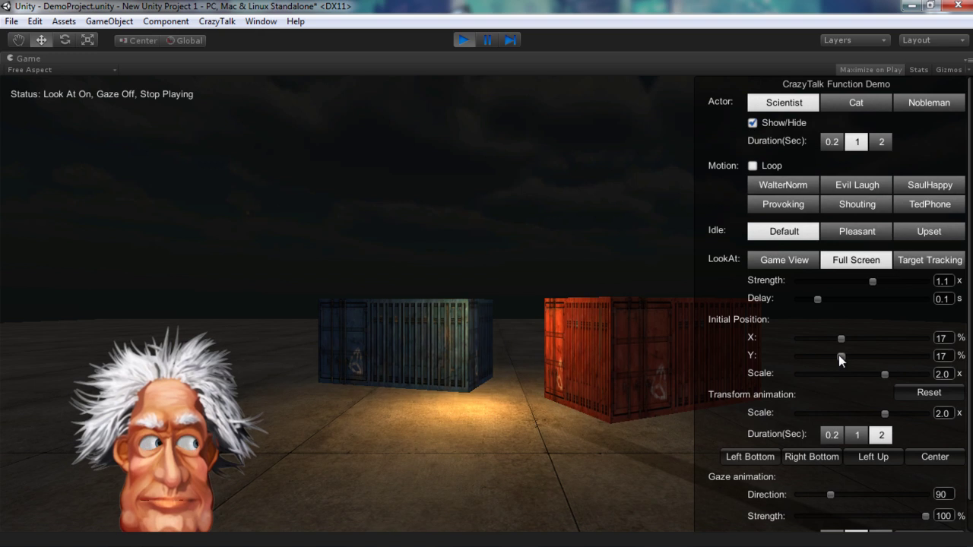
{"action": "left_click_drag", "start_coordinate": [841, 356], "coordinate": [855, 366]}
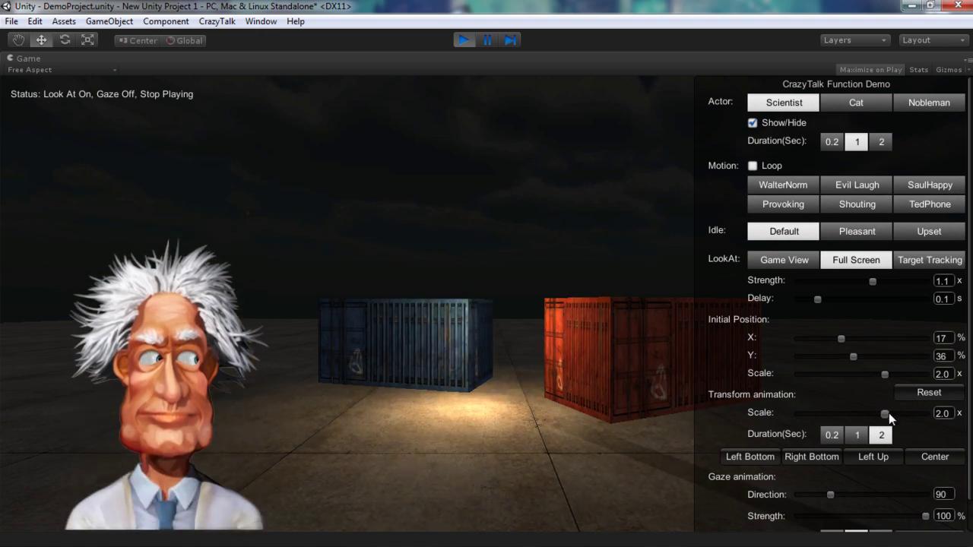
{"action": "left_click_drag", "start_coordinate": [887, 415], "coordinate": [820, 414]}
{"action": "left_click", "coordinate": [873, 457]}
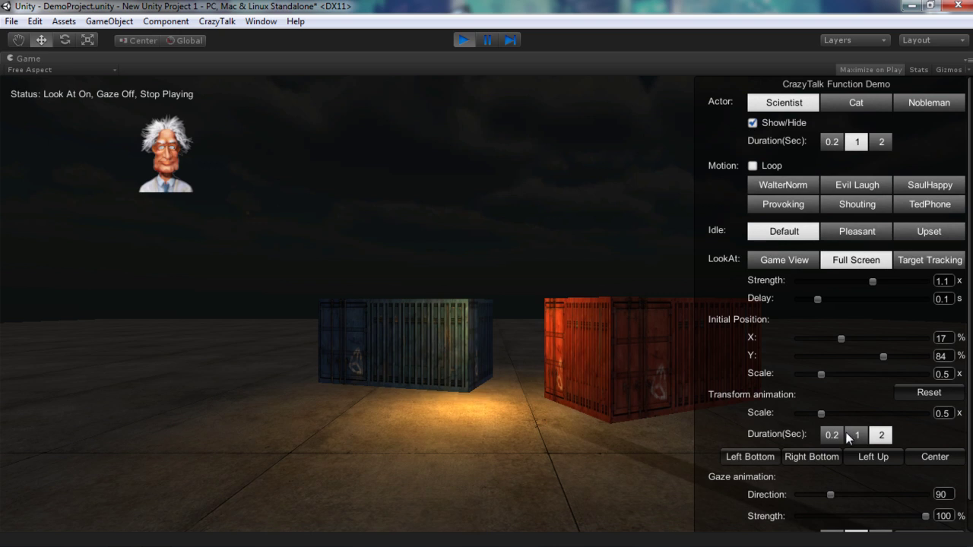
{"action": "left_click", "coordinate": [769, 457]}
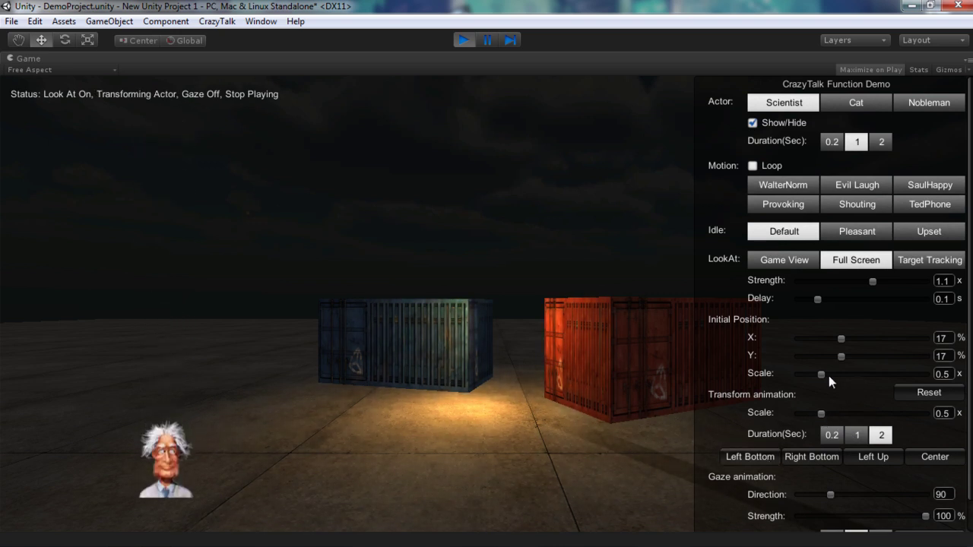
{"action": "left_click_drag", "start_coordinate": [822, 376], "coordinate": [855, 357]}
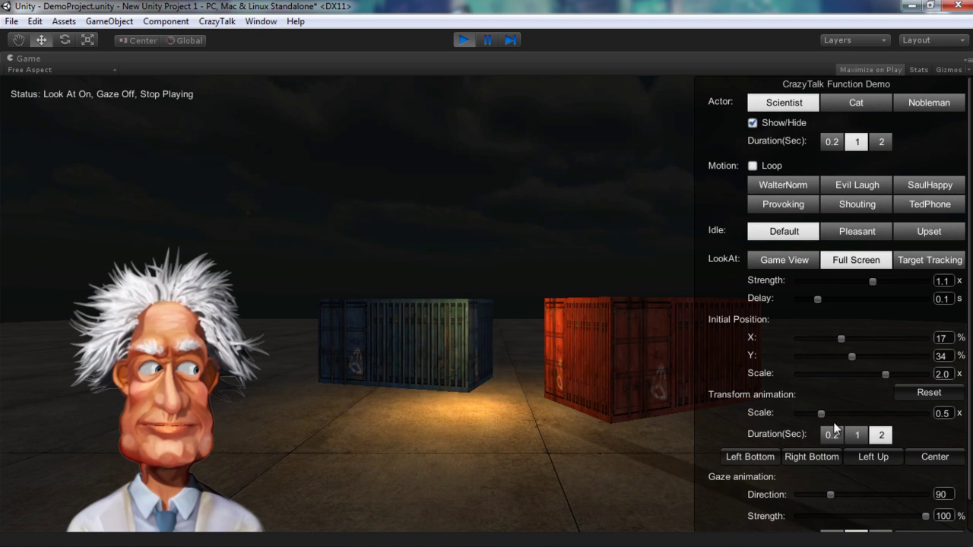
Step: Play the Scientist's gaze animation at direction about 180, then at direction 0
{"action": "scroll", "coordinate": [969, 346], "scroll_direction": "down", "scroll_amount": 2}
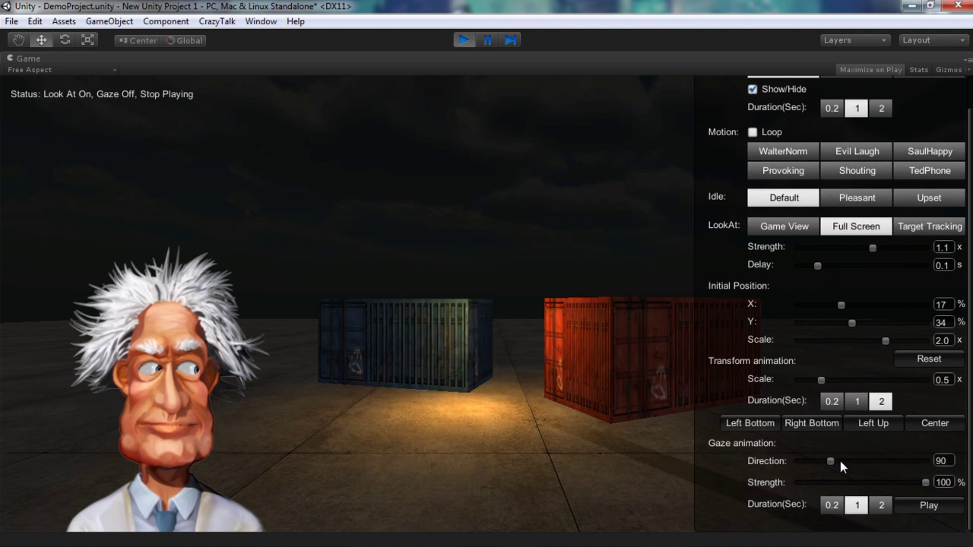
{"action": "left_click_drag", "start_coordinate": [830, 461], "coordinate": [863, 453]}
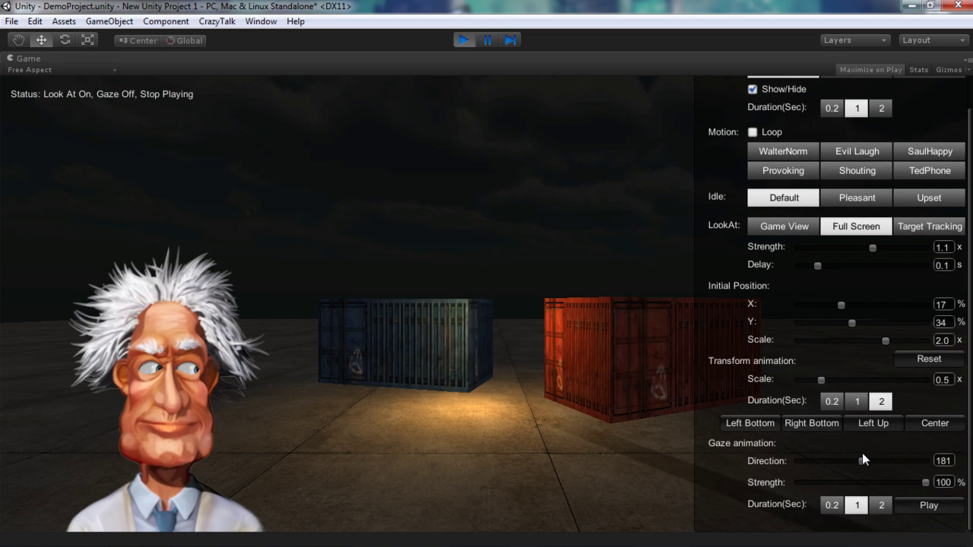
{"action": "left_click", "coordinate": [917, 506]}
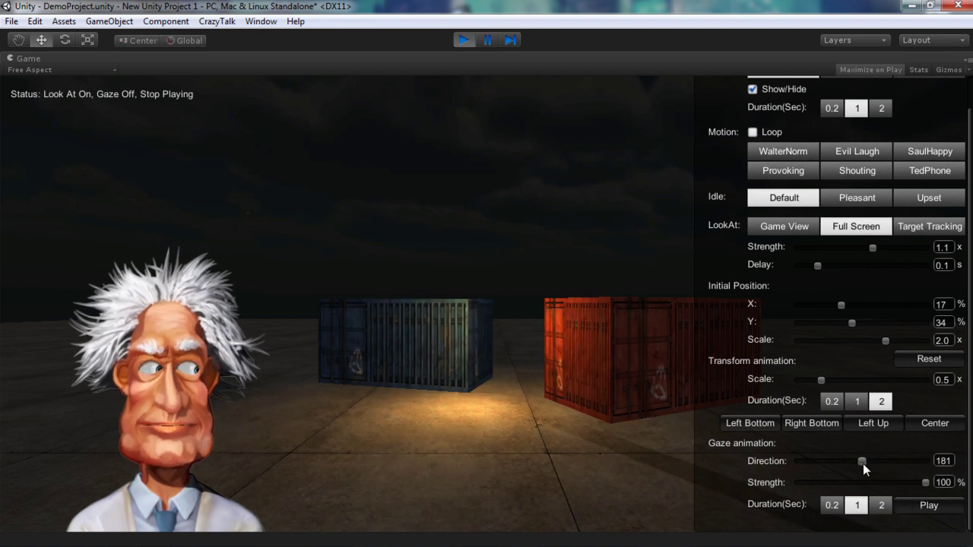
{"action": "left_click_drag", "start_coordinate": [863, 463], "coordinate": [788, 464]}
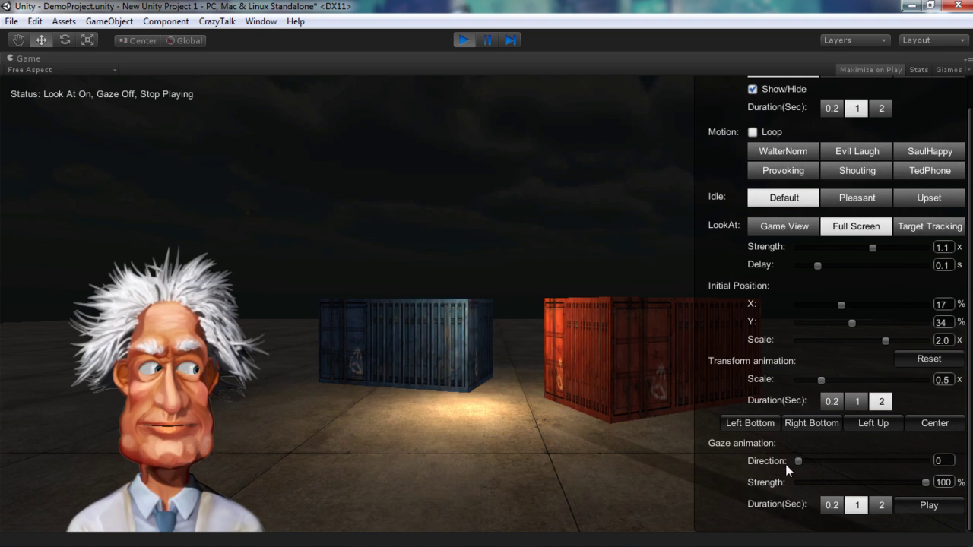
{"action": "left_click", "coordinate": [922, 505]}
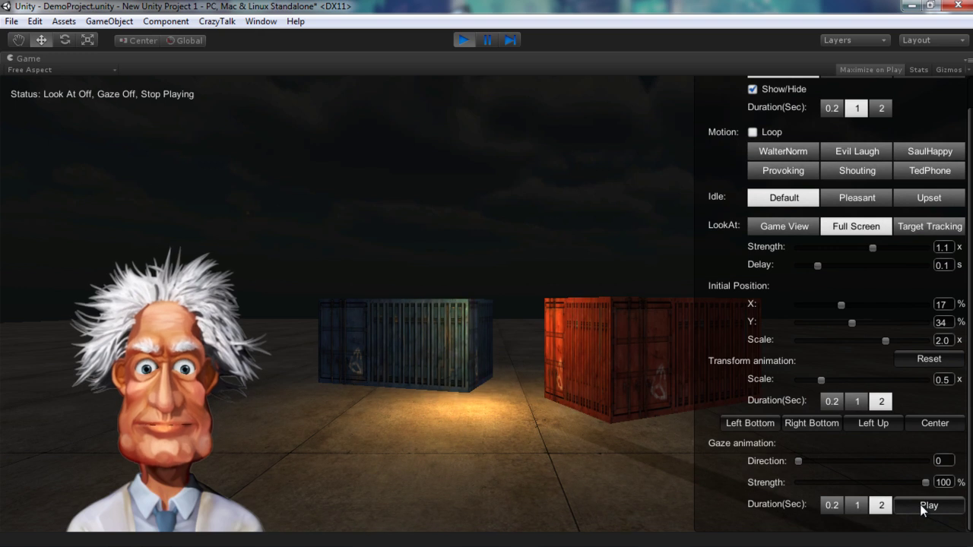
Step: Play the gaze at direction 93 with 30% strength and 0.2 s duration, replaying it twice
{"action": "left_click_drag", "start_coordinate": [799, 461], "coordinate": [834, 457]}
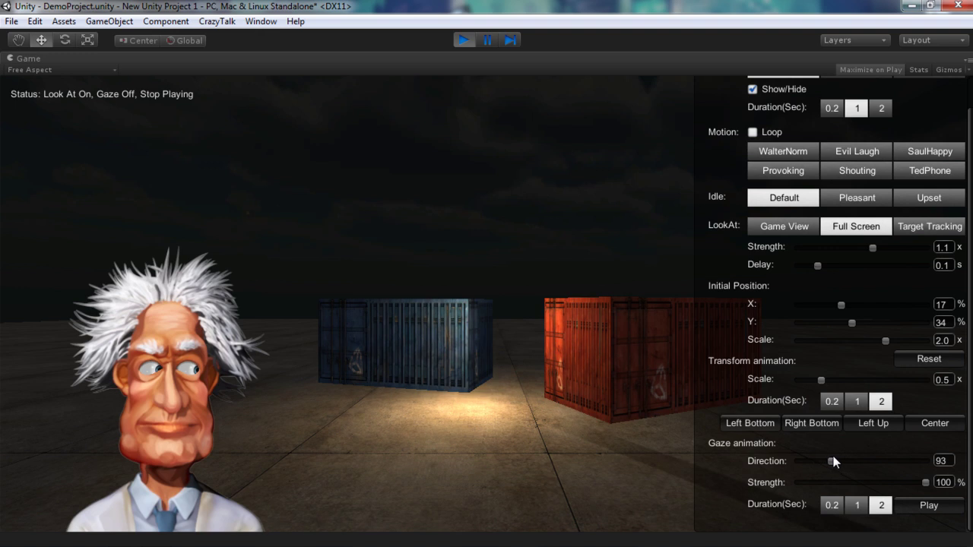
{"action": "left_click", "coordinate": [832, 506]}
{"action": "left_click", "coordinate": [924, 506]}
{"action": "left_click", "coordinate": [926, 505]}
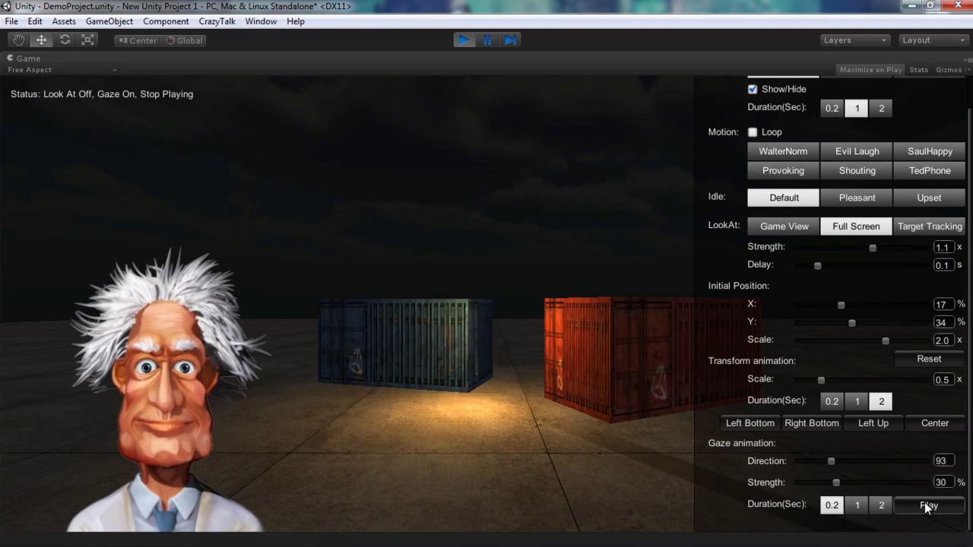
{"action": "left_click", "coordinate": [925, 503]}
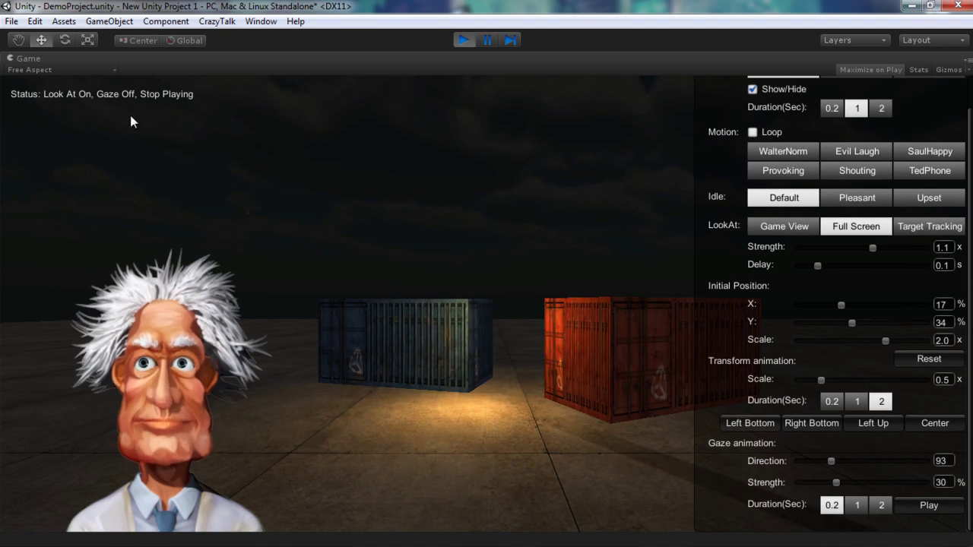
Step: Stop the running CrazyTalk demo by exiting Play mode
{"action": "left_click", "coordinate": [466, 39]}
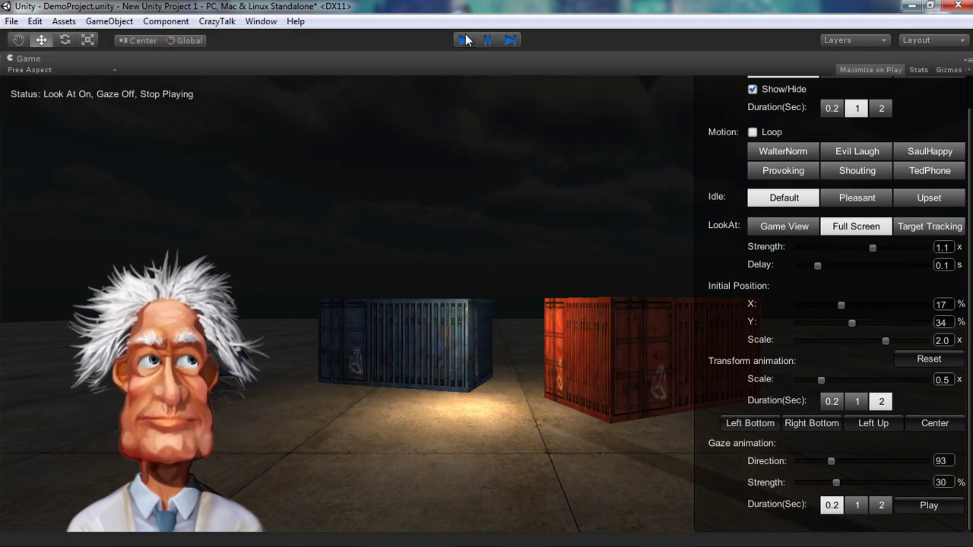